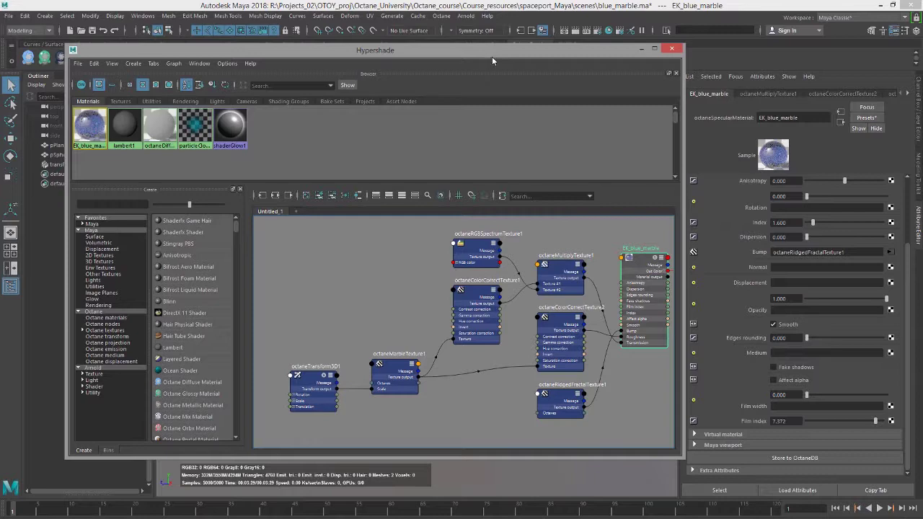
Step: Drag the Hypershade aside to reveal the Octane render of the EK_blue_marble sphere
{"action": "left_click_drag", "start_coordinate": [492, 55], "coordinate": [0, 216]}
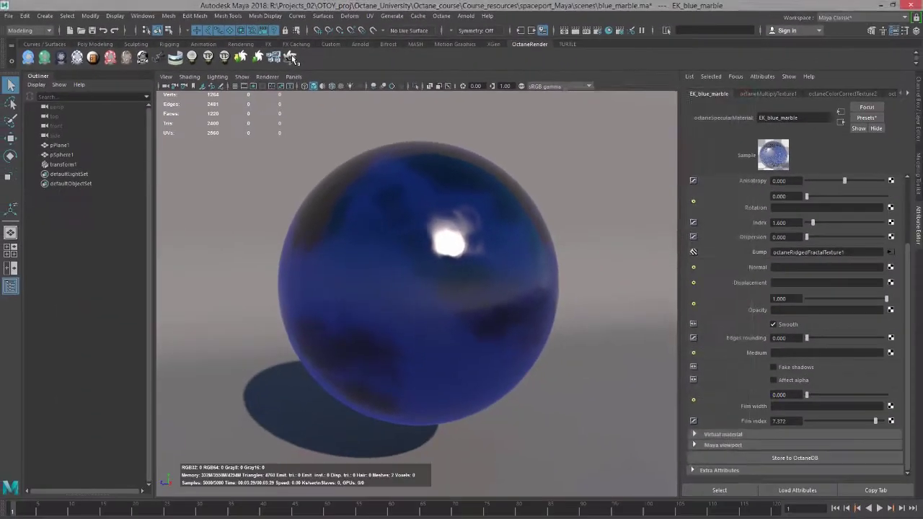
Step: Open the Octane DB, check its Live DB categories, and end on Local DB's glass, materials and metals folders
{"action": "left_click", "coordinate": [237, 114]}
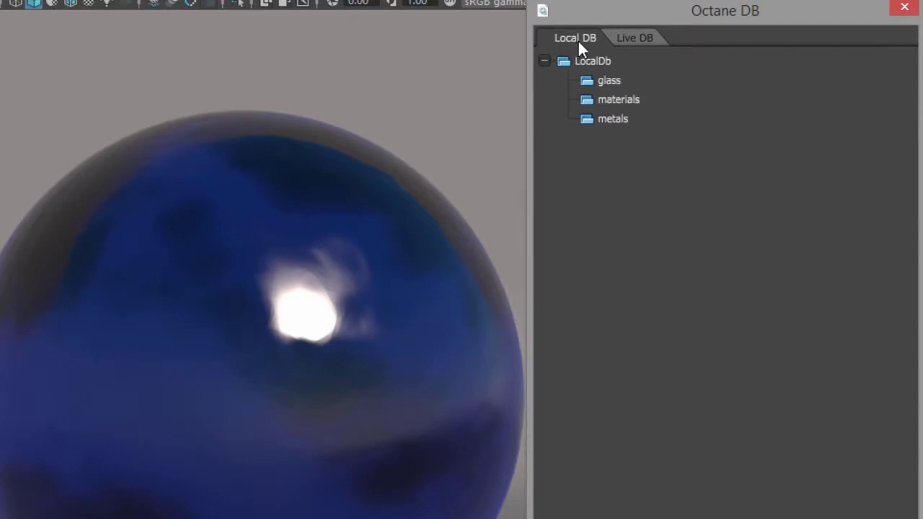
{"action": "left_click", "coordinate": [645, 40]}
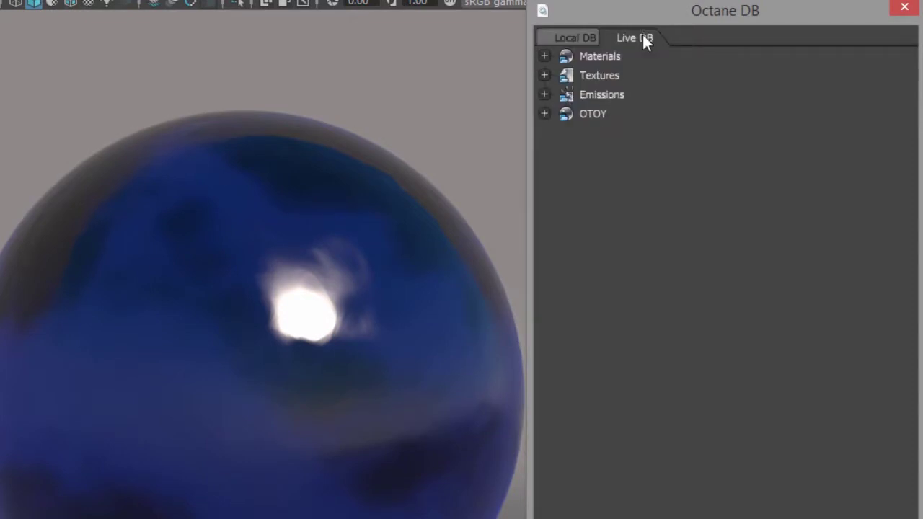
{"action": "left_click", "coordinate": [575, 39]}
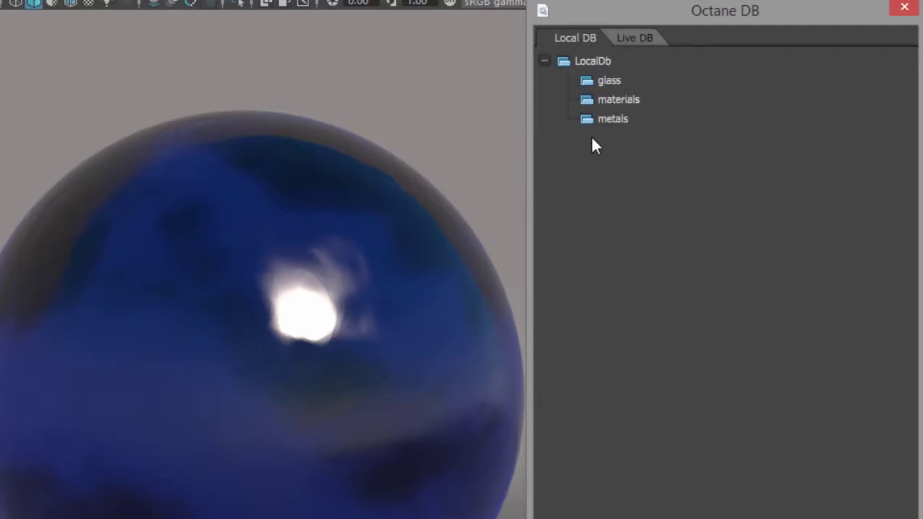
{"action": "left_click", "coordinate": [639, 33]}
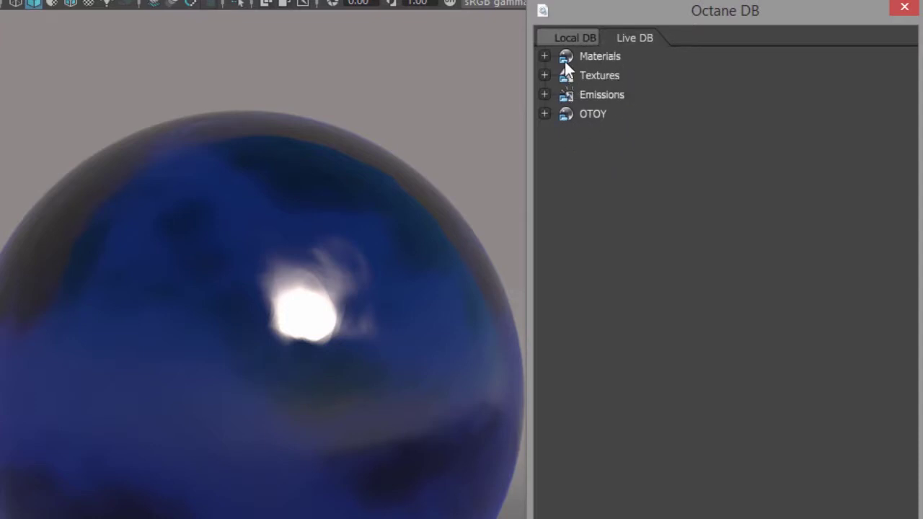
{"action": "left_click", "coordinate": [574, 37]}
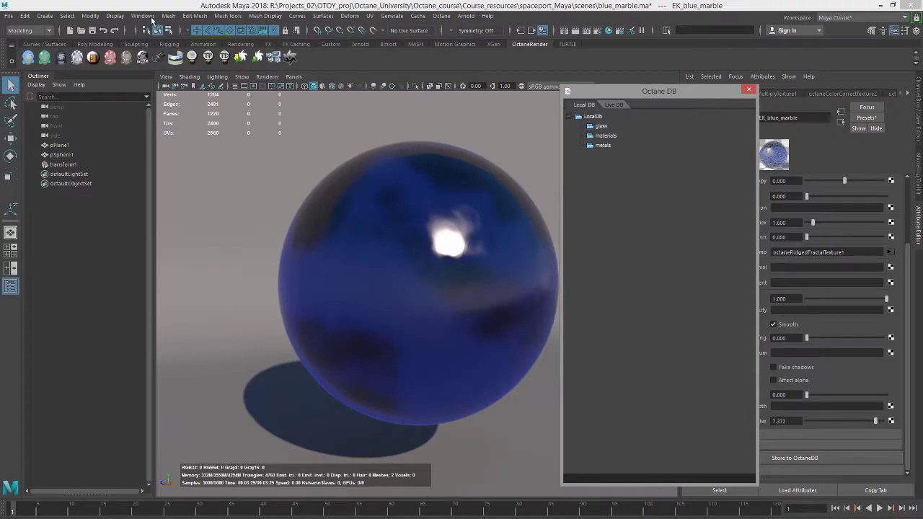
Step: Open Render Settings from Windows > Rendering Editors and centre the window
{"action": "left_click", "coordinate": [143, 16]}
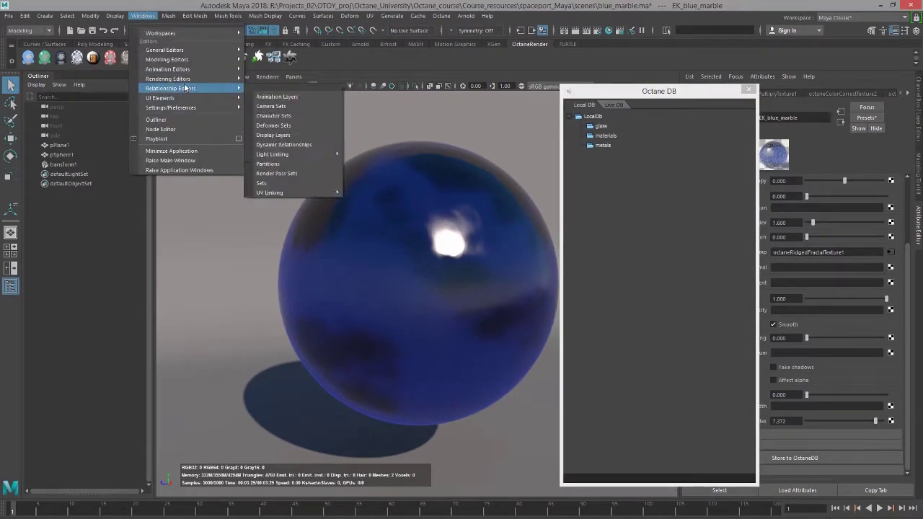
{"action": "mouse_move", "coordinate": [187, 79]}
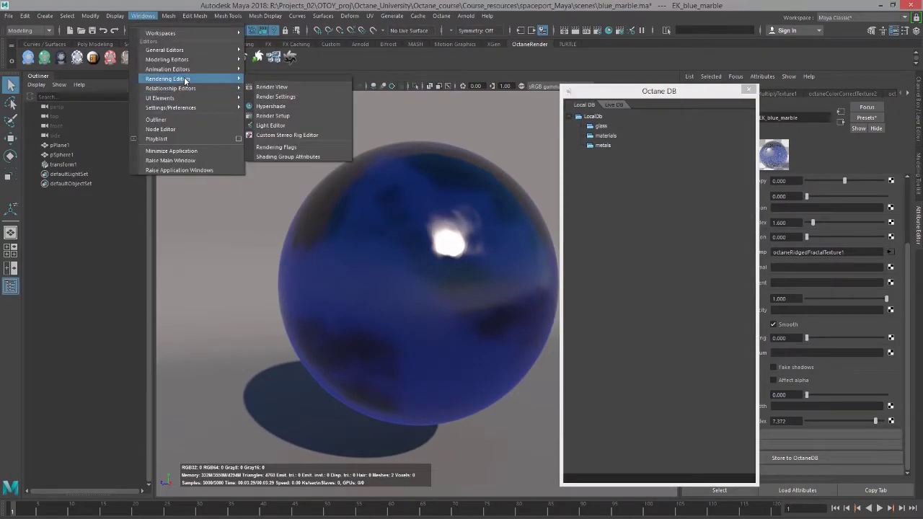
{"action": "left_click", "coordinate": [291, 97]}
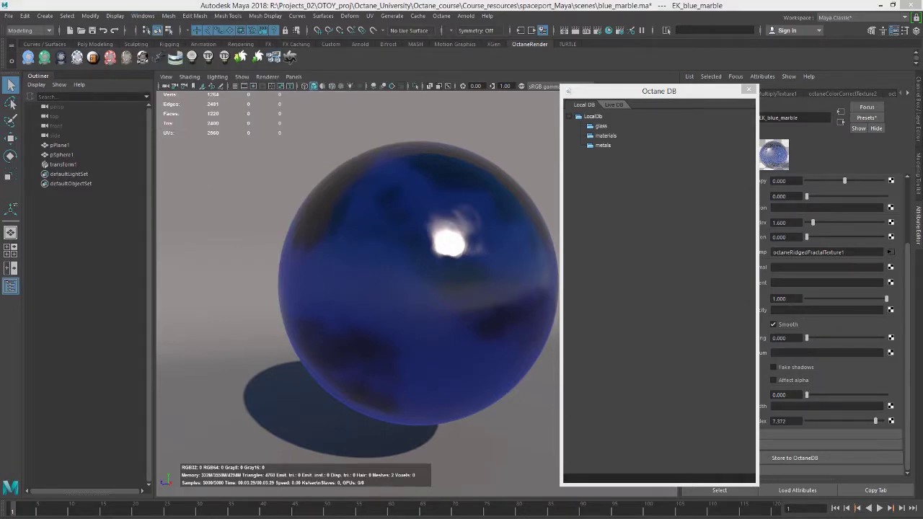
{"action": "left_click_drag", "start_coordinate": [239, 195], "coordinate": [309, 51]}
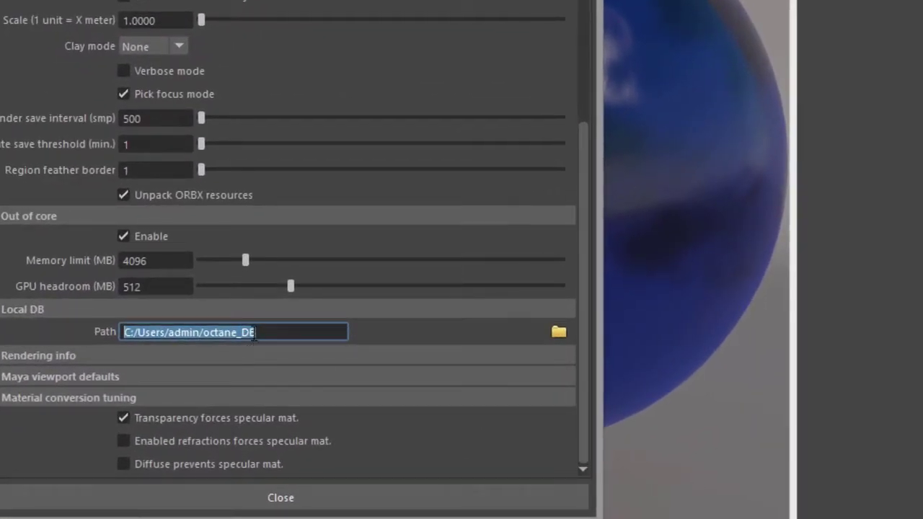
Step: Confirm the Local DB path points to octane_DB in the home folder, then cancel the folder chooser
{"action": "left_click", "coordinate": [253, 336]}
{"action": "left_click_drag", "start_coordinate": [253, 336], "coordinate": [92, 346]}
{"action": "left_click", "coordinate": [559, 332]}
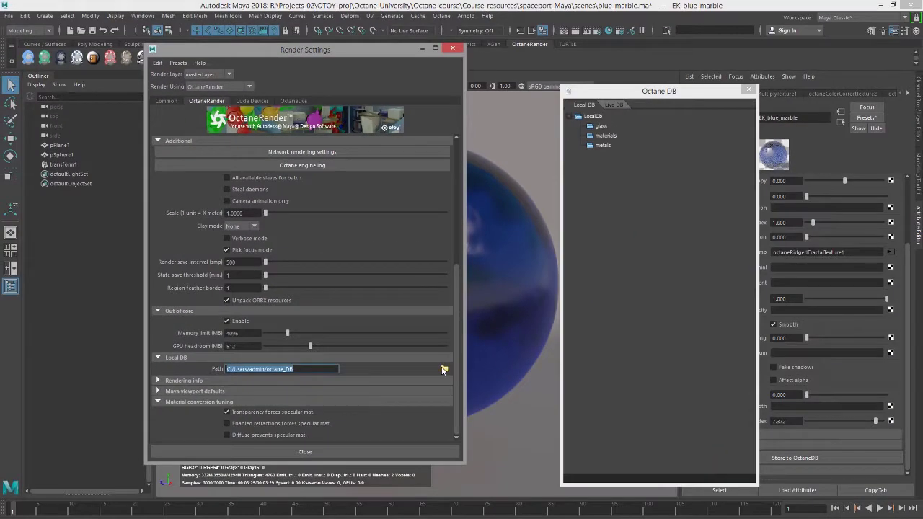
{"action": "left_click", "coordinate": [443, 369]}
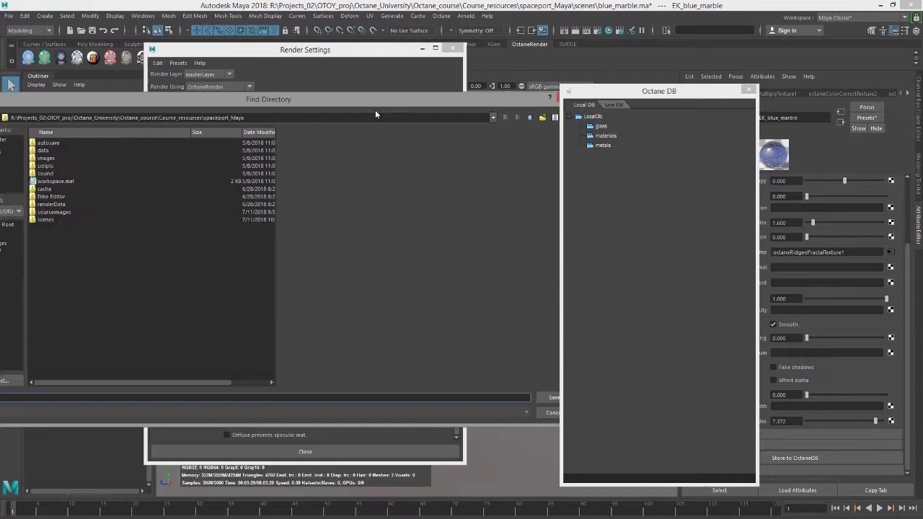
{"action": "left_click", "coordinate": [69, 146]}
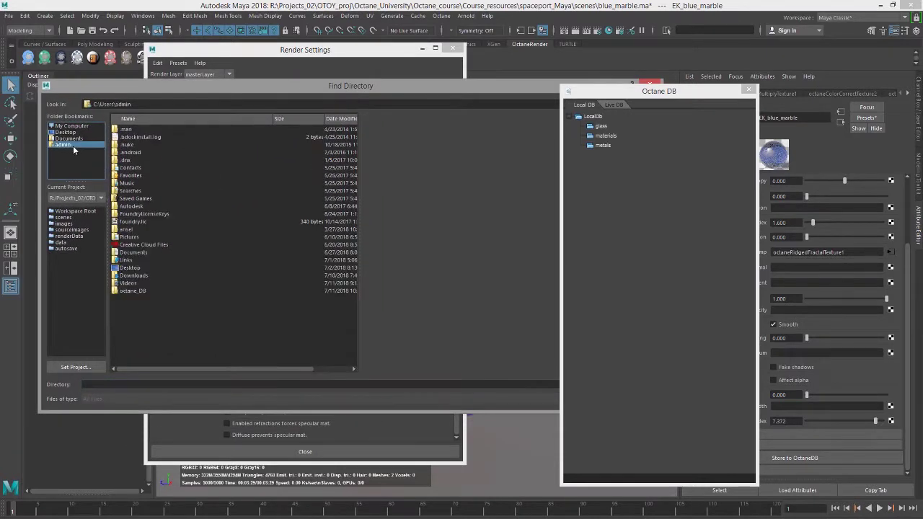
{"action": "double_click", "coordinate": [130, 291]}
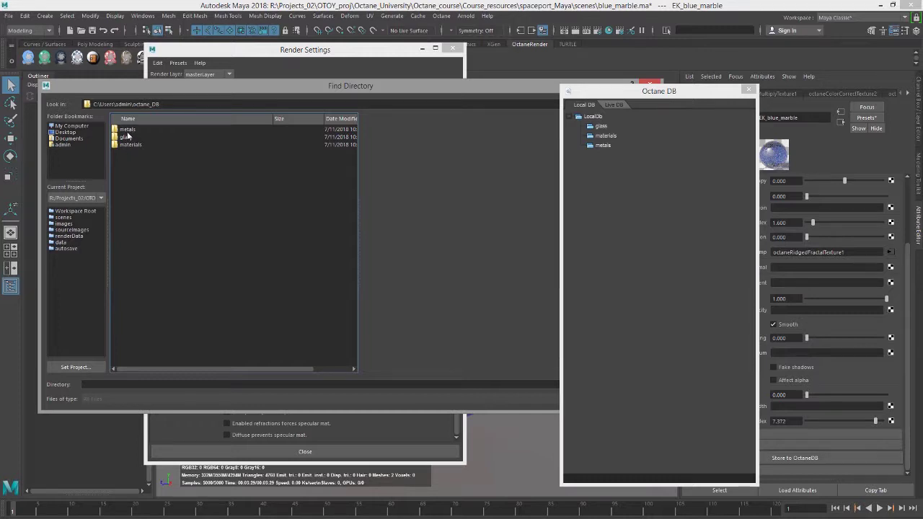
{"action": "left_click_drag", "start_coordinate": [219, 88], "coordinate": [120, 93]}
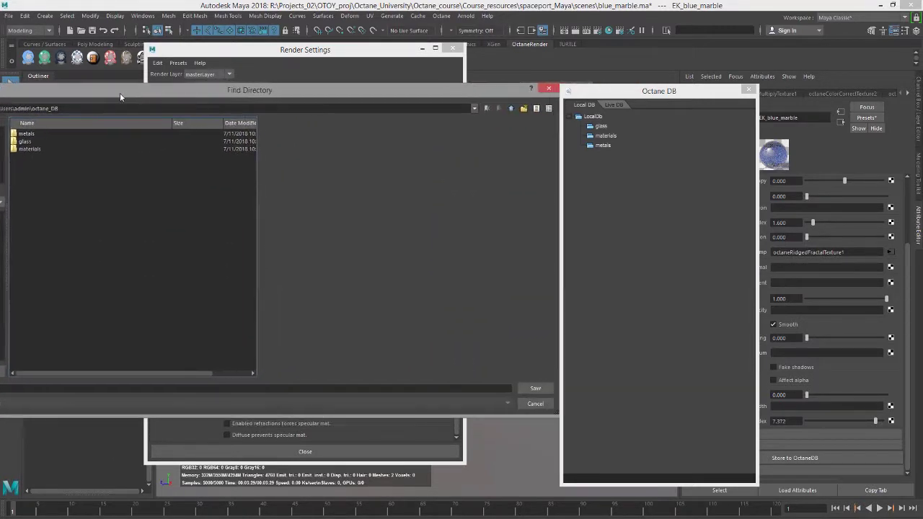
{"action": "left_click", "coordinate": [520, 404]}
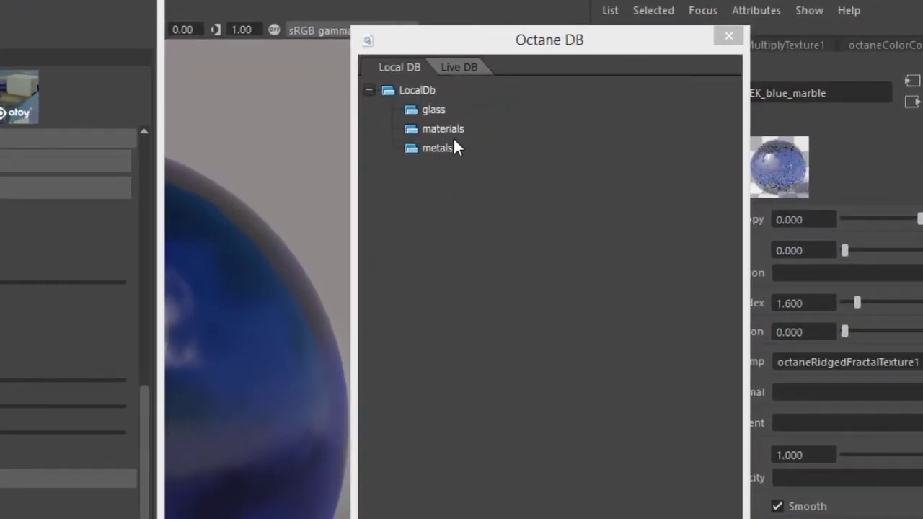
Step: Create a category named 'custom' under the LocalDb root of the Octane DB
{"action": "left_click", "coordinate": [439, 88]}
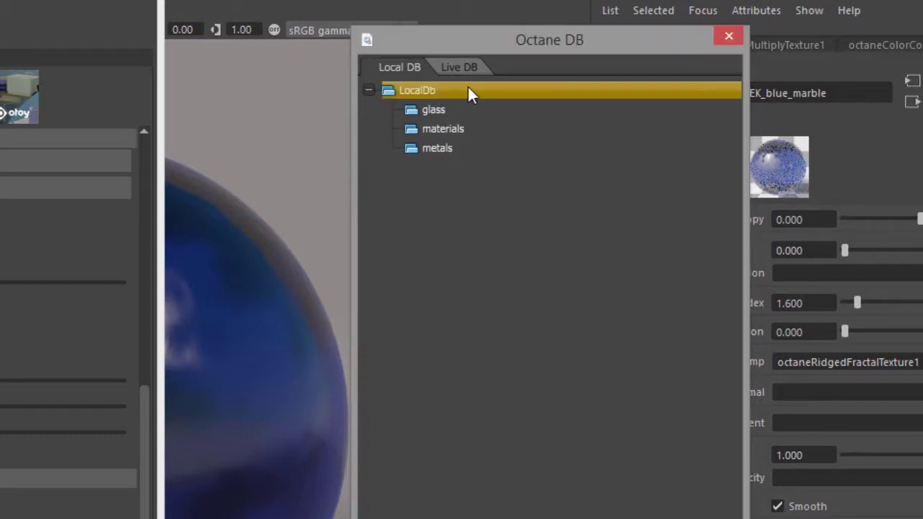
{"action": "right_click", "coordinate": [474, 92]}
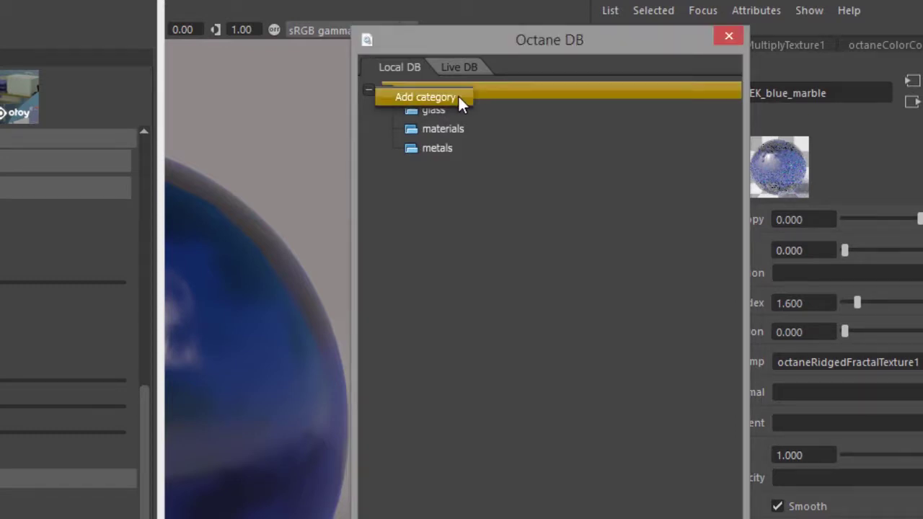
{"action": "left_click", "coordinate": [458, 96]}
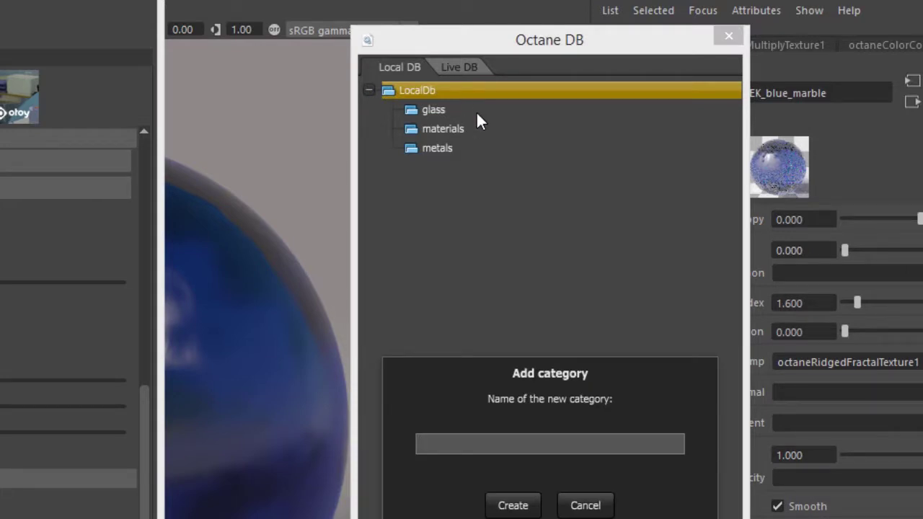
{"action": "type", "text": "custom"}
{"action": "left_click", "coordinate": [528, 507]}
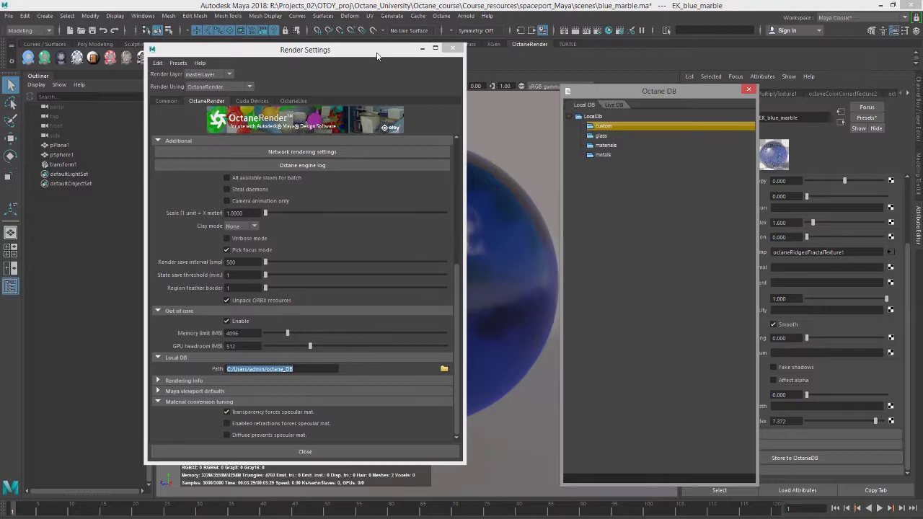
Step: Move Render Settings out of view and close the Octane DB window
{"action": "left_click_drag", "start_coordinate": [376, 56], "coordinate": [252, 518]}
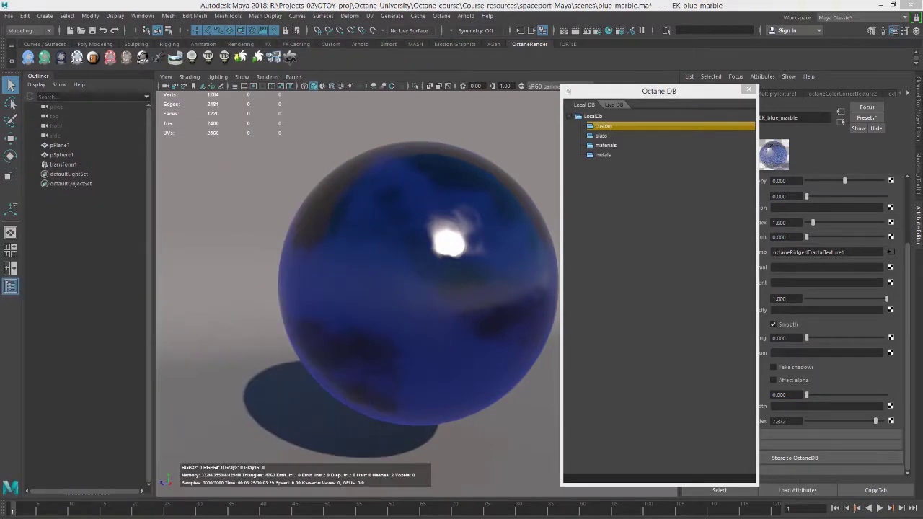
{"action": "left_click_drag", "start_coordinate": [676, 90], "coordinate": [249, 106]}
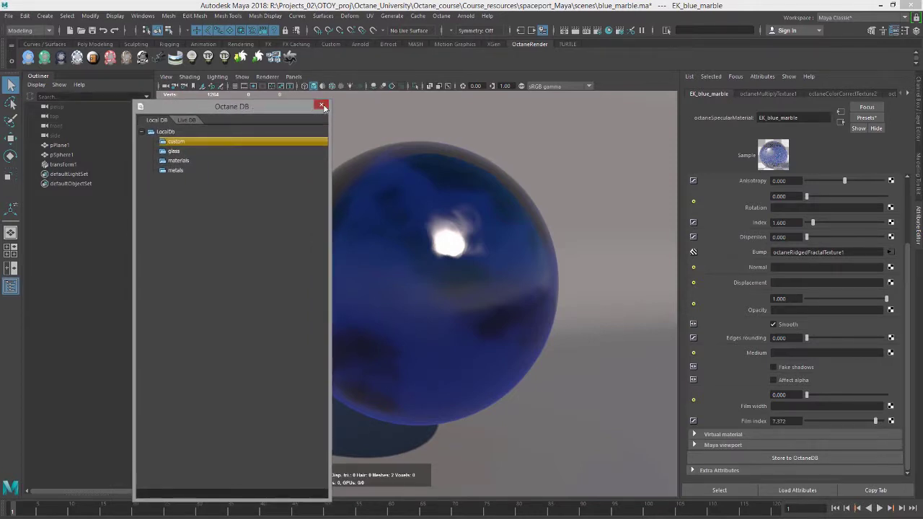
{"action": "left_click", "coordinate": [322, 105]}
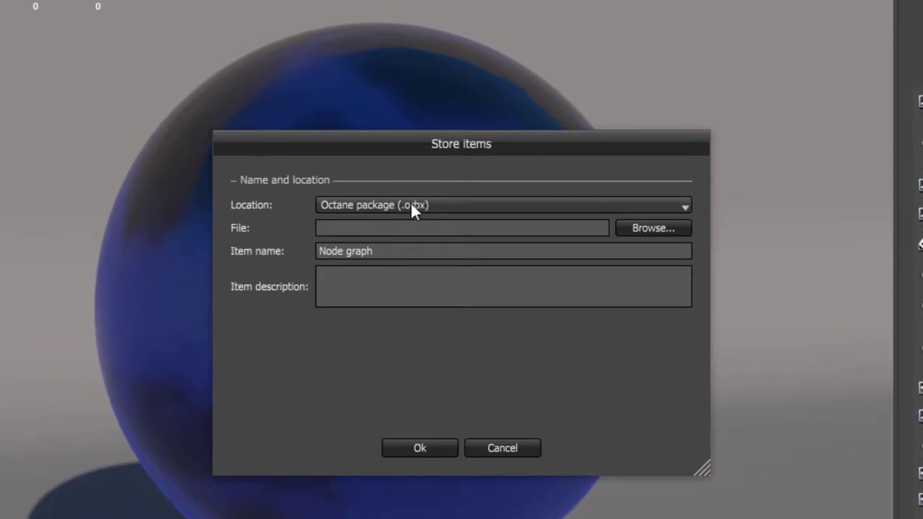
Step: Set the stored material's destination to the Local DB custom category
{"action": "left_click", "coordinate": [412, 207]}
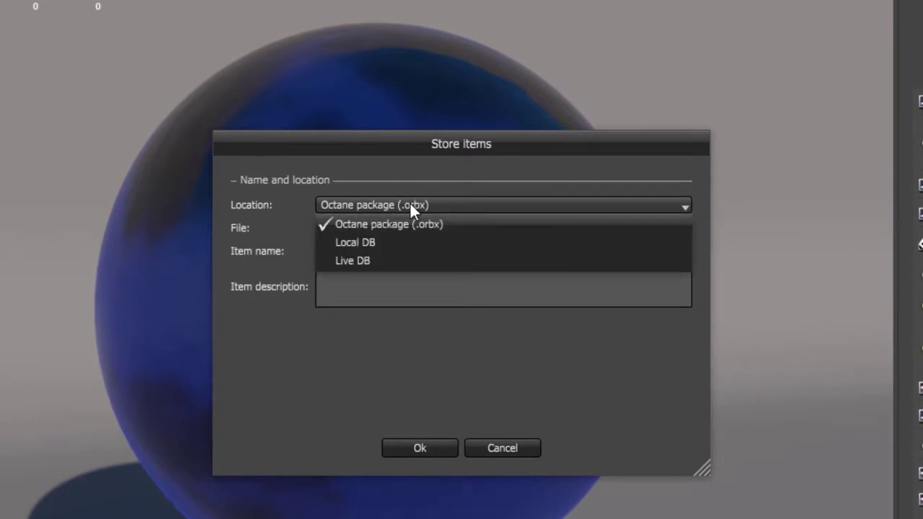
{"action": "left_click", "coordinate": [389, 243]}
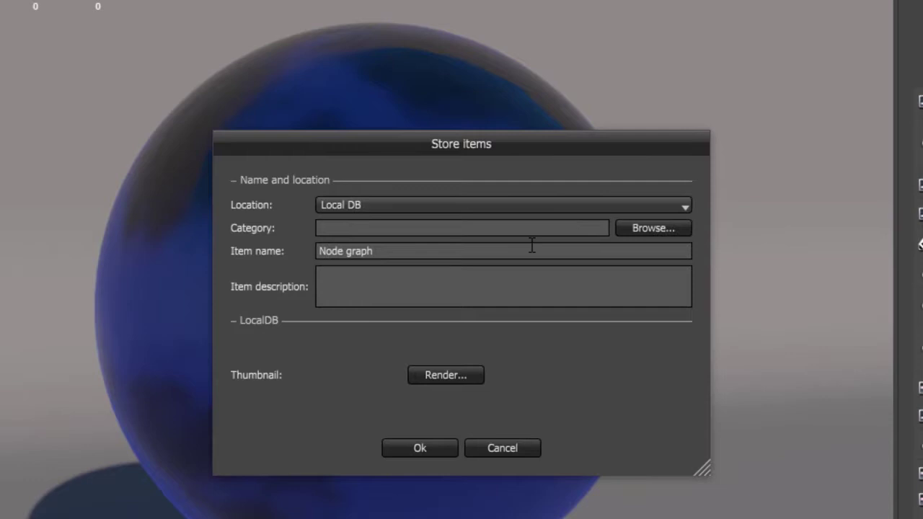
{"action": "left_click", "coordinate": [657, 228]}
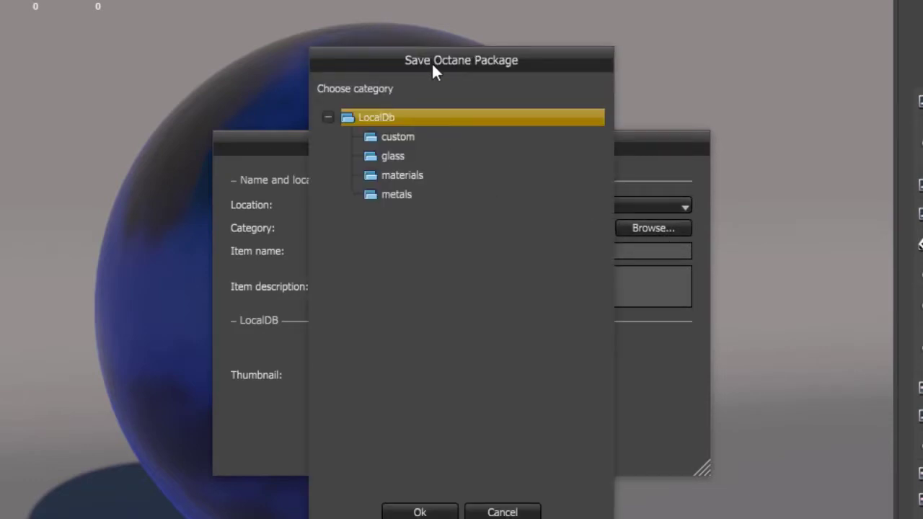
{"action": "left_click", "coordinate": [398, 137]}
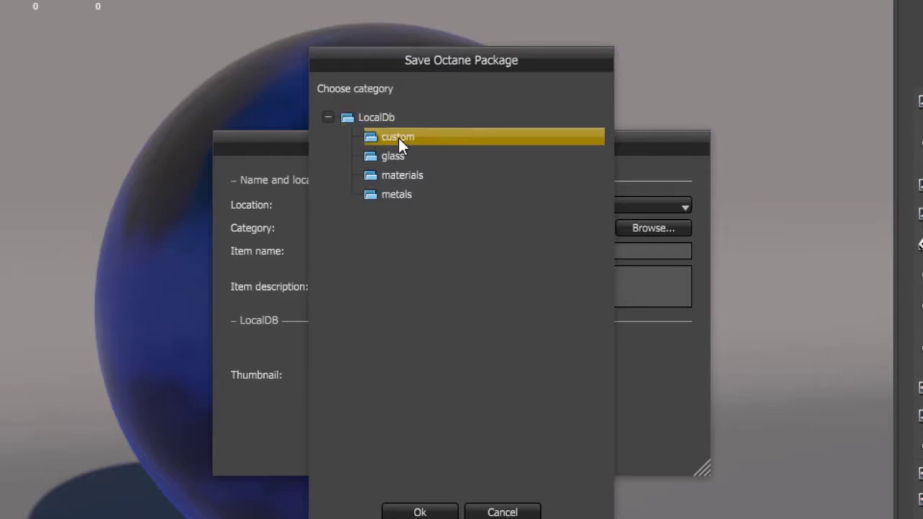
{"action": "left_click", "coordinate": [434, 512]}
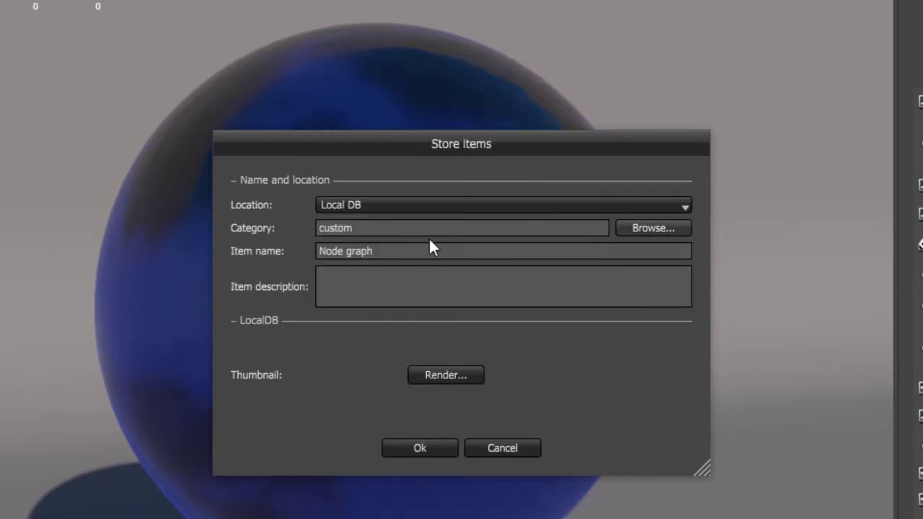
Step: Name the item ek_blue_marble with description 'specular material with marble apperance'
{"action": "left_click_drag", "start_coordinate": [397, 249], "coordinate": [286, 264]}
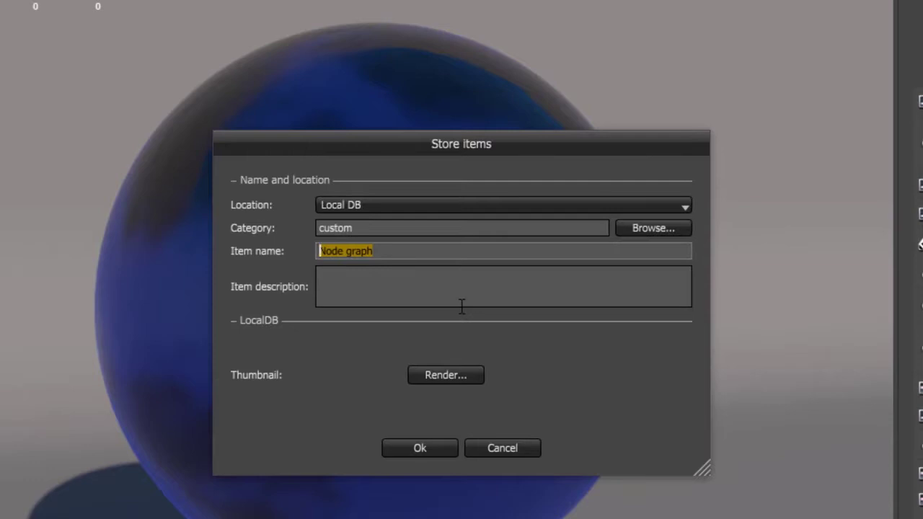
{"action": "type", "text": "ek_"}
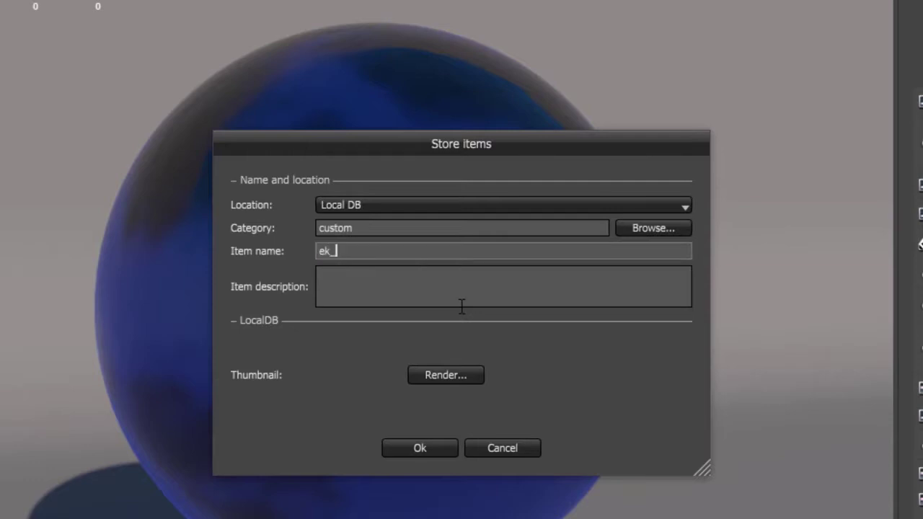
{"action": "type", "text": "blue_marble"}
{"action": "left_click", "coordinate": [426, 280]}
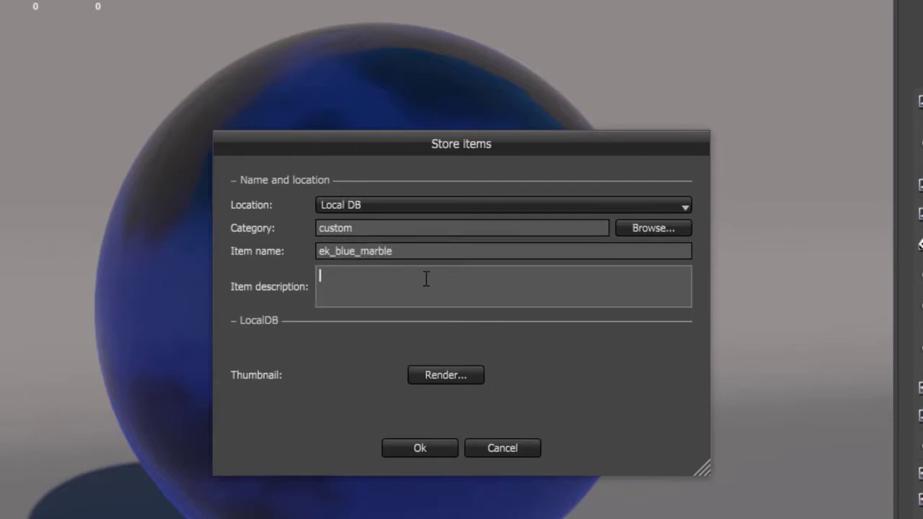
{"action": "type", "text": "specular mater"}
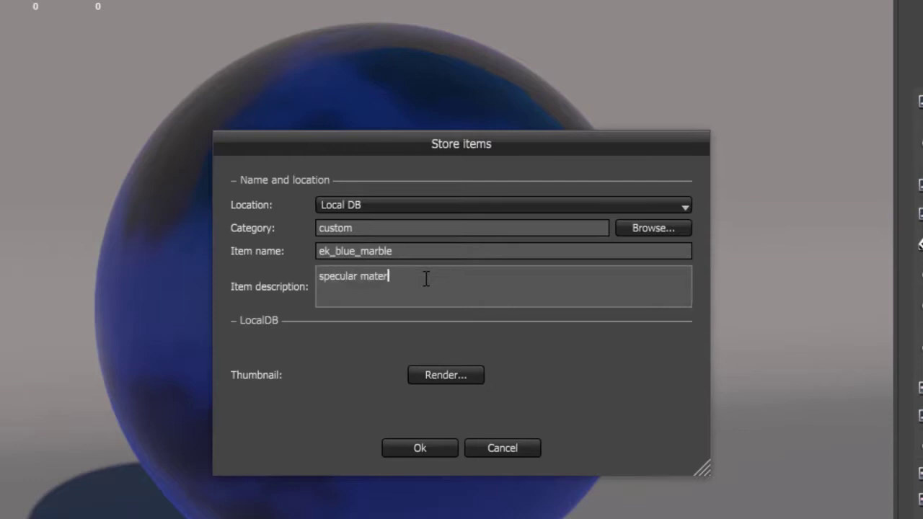
{"action": "type", "text": "ial with marble apperance"}
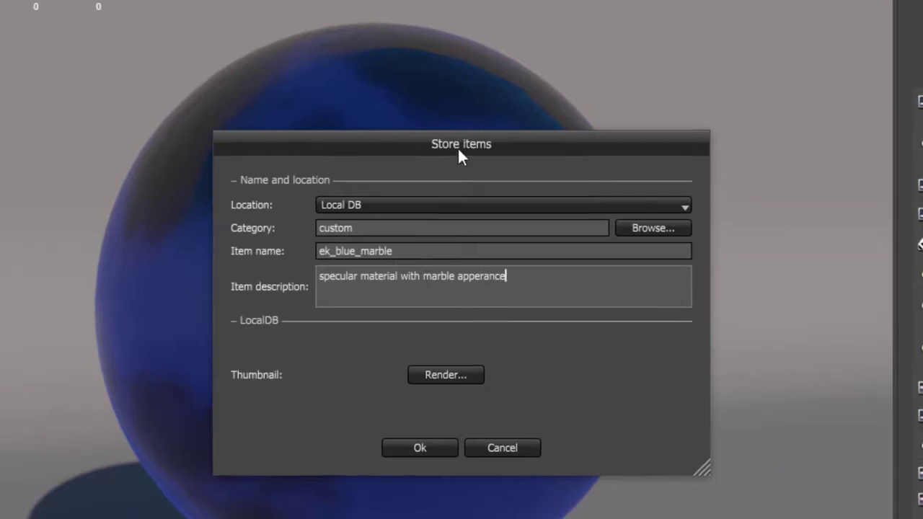
Step: Render a blue ball thumbnail at 80 samples per pixel and store ek_blue_marble in Local DB
{"action": "left_click_drag", "start_coordinate": [457, 146], "coordinate": [807, 103]}
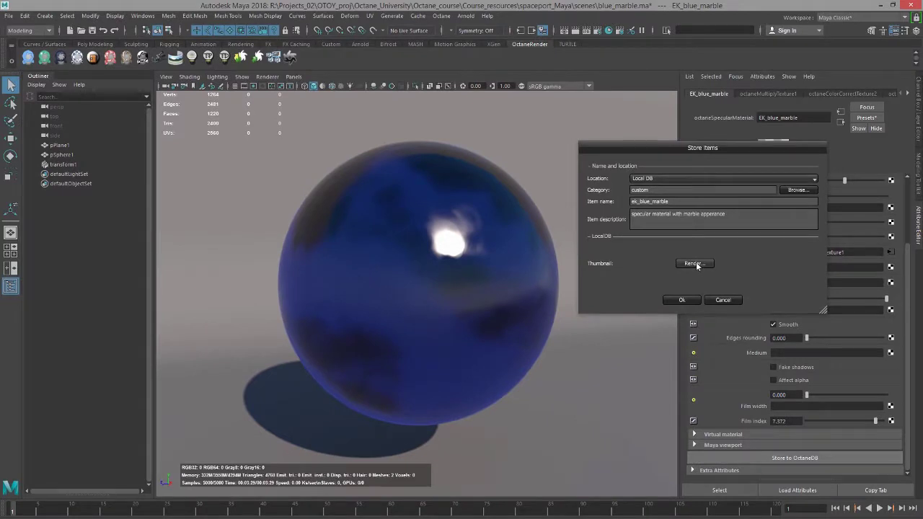
{"action": "left_click", "coordinate": [693, 264]}
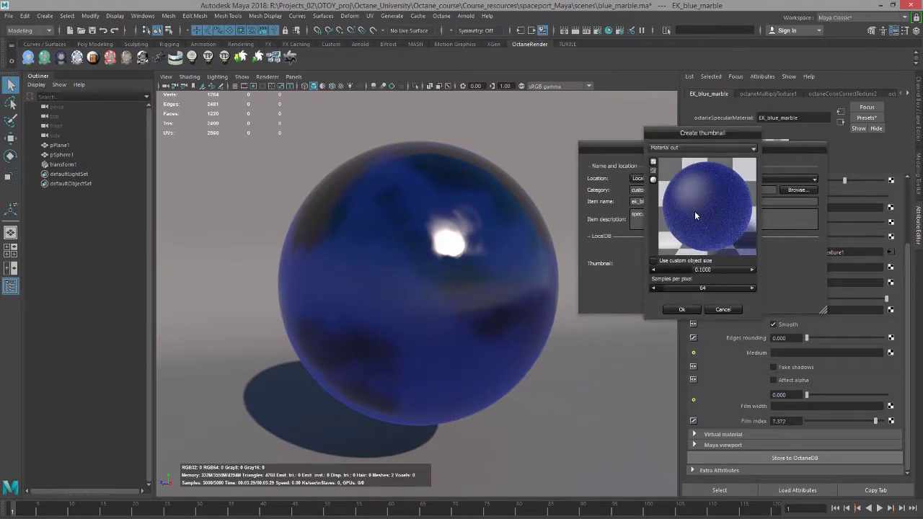
{"action": "left_click", "coordinate": [667, 286]}
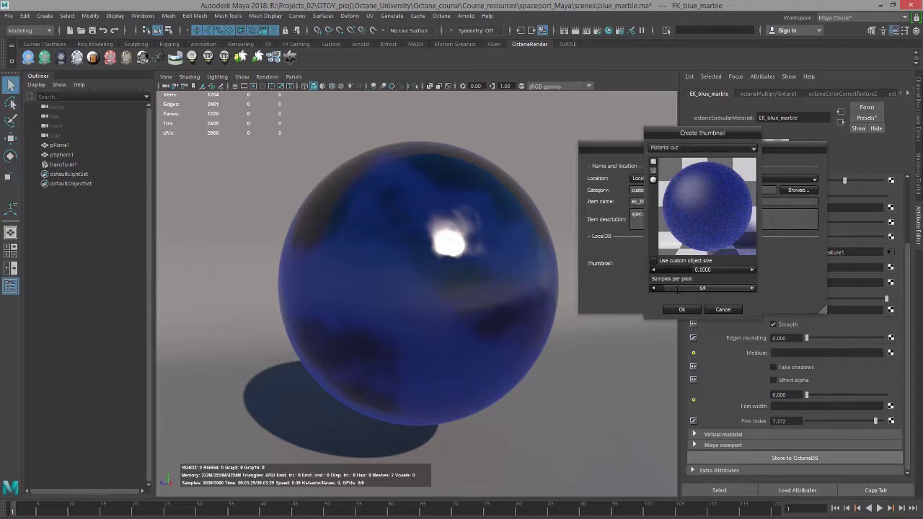
{"action": "left_click", "coordinate": [683, 309]}
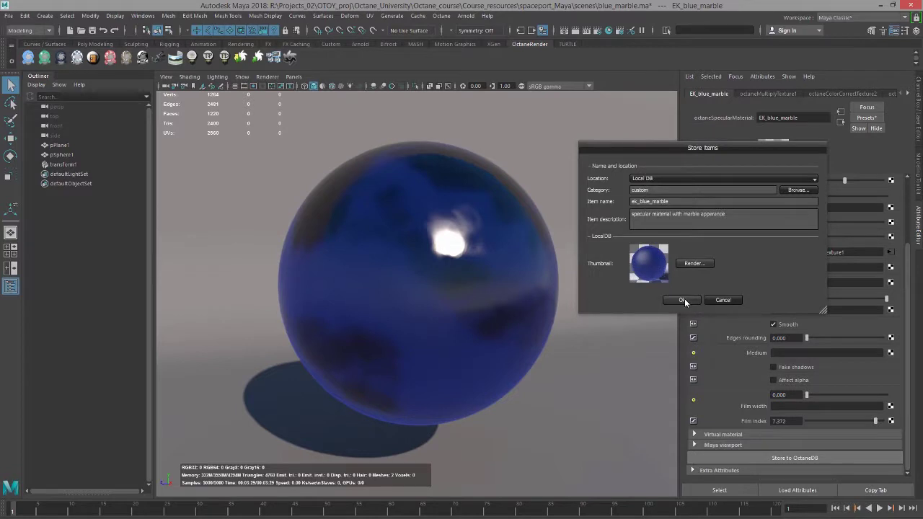
{"action": "left_click", "coordinate": [682, 300]}
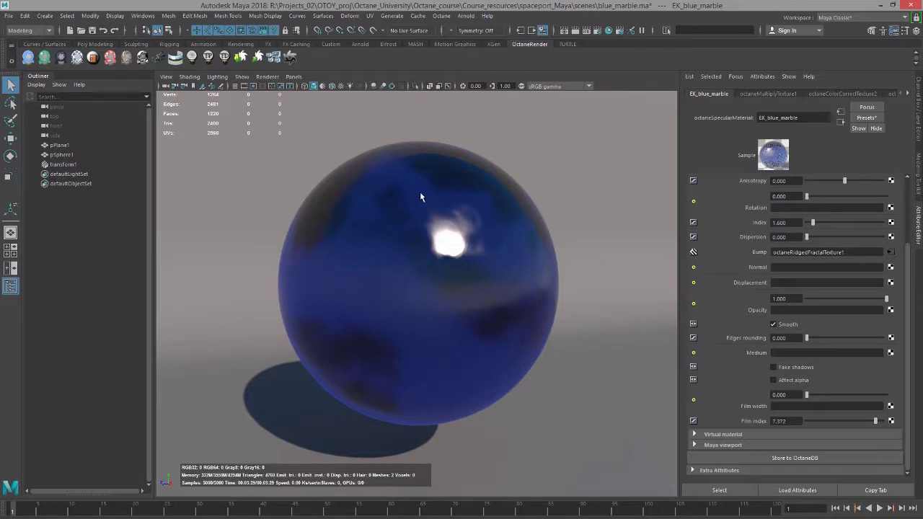
Step: Reopen the Octane DB showing ek_blue_marble under custom, and pull the view back from the sphere
{"action": "left_click", "coordinate": [293, 58]}
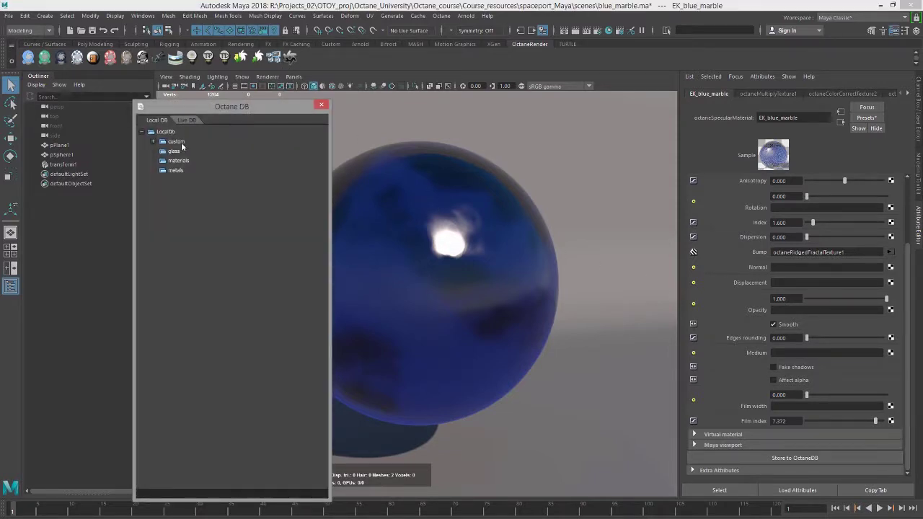
{"action": "left_click", "coordinate": [152, 142]}
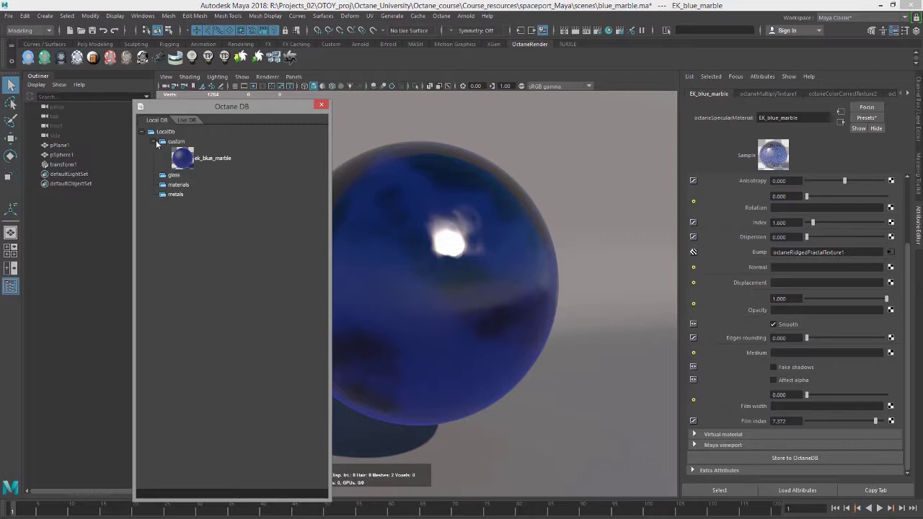
{"action": "left_click", "coordinate": [213, 158]}
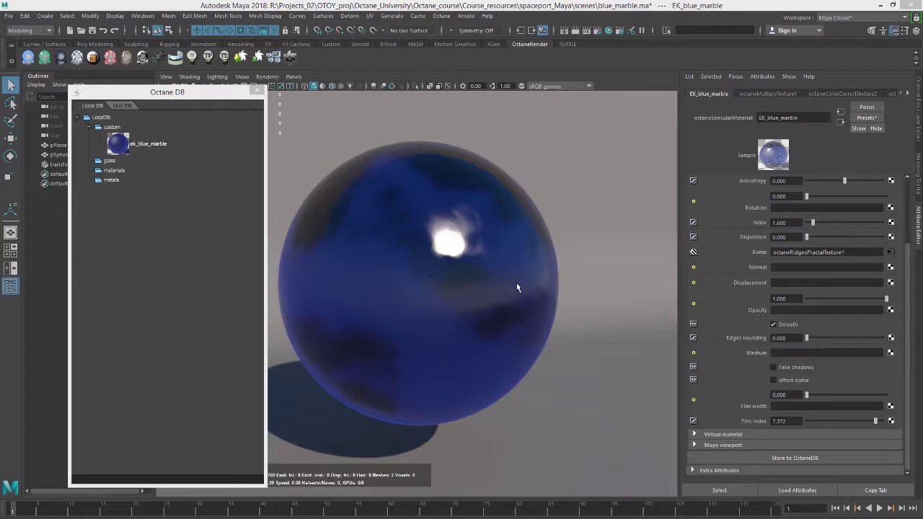
{"action": "right_click_drag", "start_coordinate": [545, 289], "coordinate": [434, 307], "text": "alt"}
{"action": "left_click_drag", "start_coordinate": [434, 307], "coordinate": [473, 274], "text": "alt"}
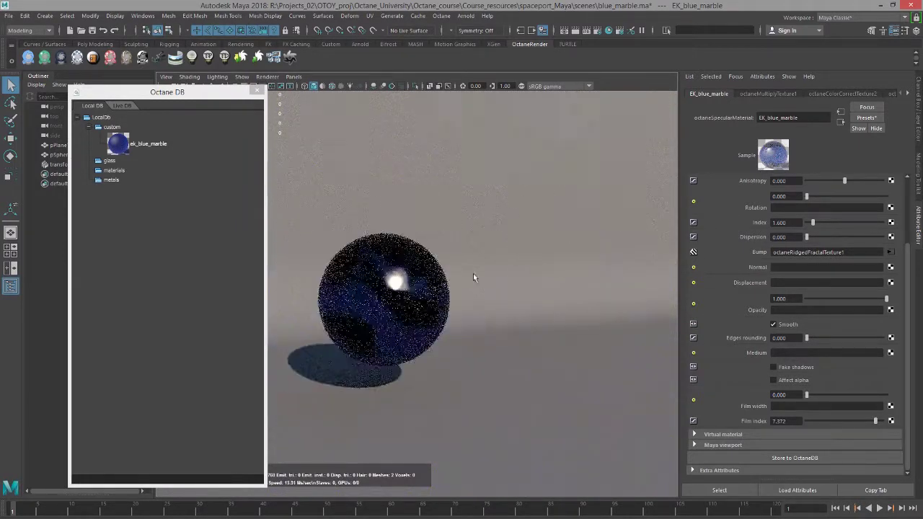
{"action": "left_click", "coordinate": [45, 15]}
{"action": "mouse_move", "coordinate": [82, 50]}
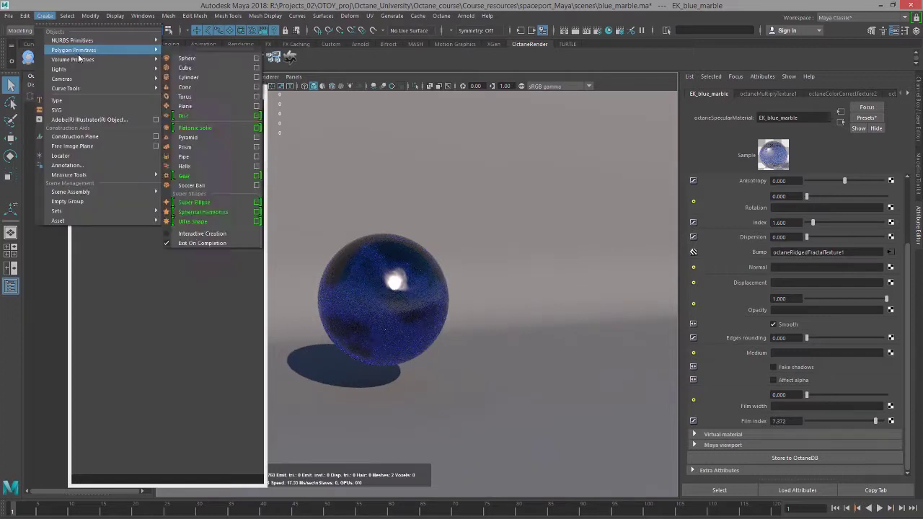
Step: Create a polygon torus and move it to the right of the marble sphere
{"action": "left_click", "coordinate": [196, 96]}
{"action": "key", "text": "w"}
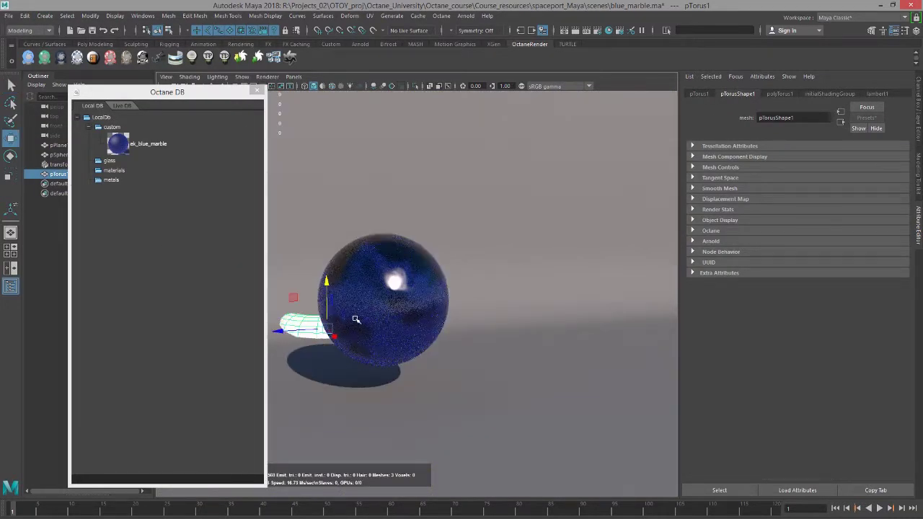
{"action": "left_click_drag", "start_coordinate": [277, 333], "coordinate": [532, 248]}
{"action": "key", "text": "e"}
Step: Import ek_blue_marble from Local DB onto the torus, then deselect to view the render
{"action": "key", "text": "q"}
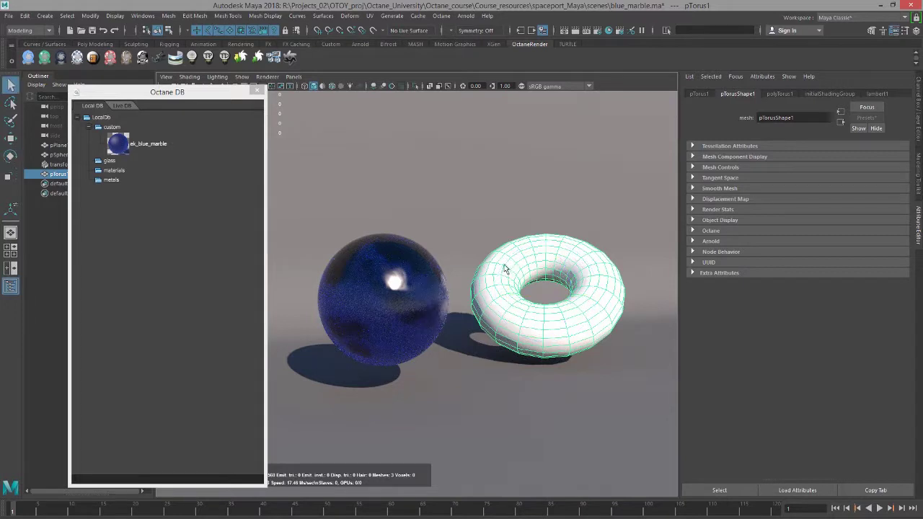
{"action": "right_click", "coordinate": [124, 147]}
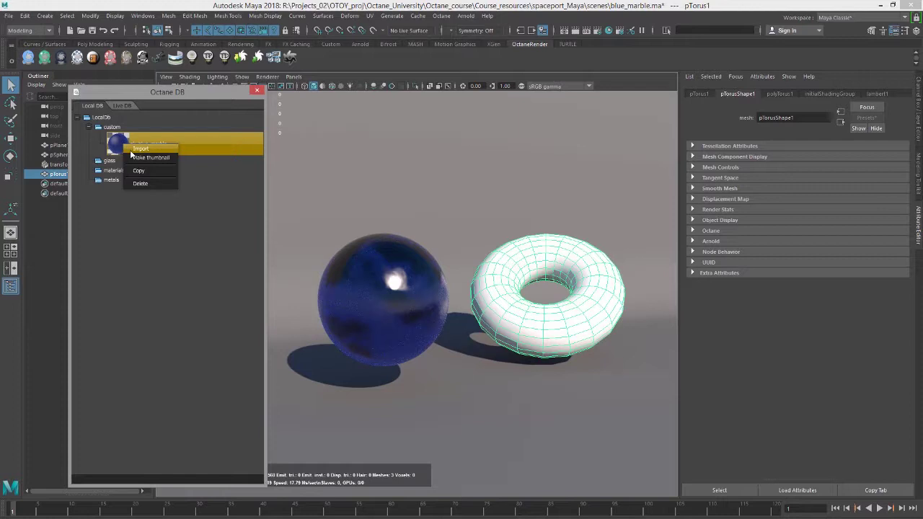
{"action": "left_click", "coordinate": [137, 149]}
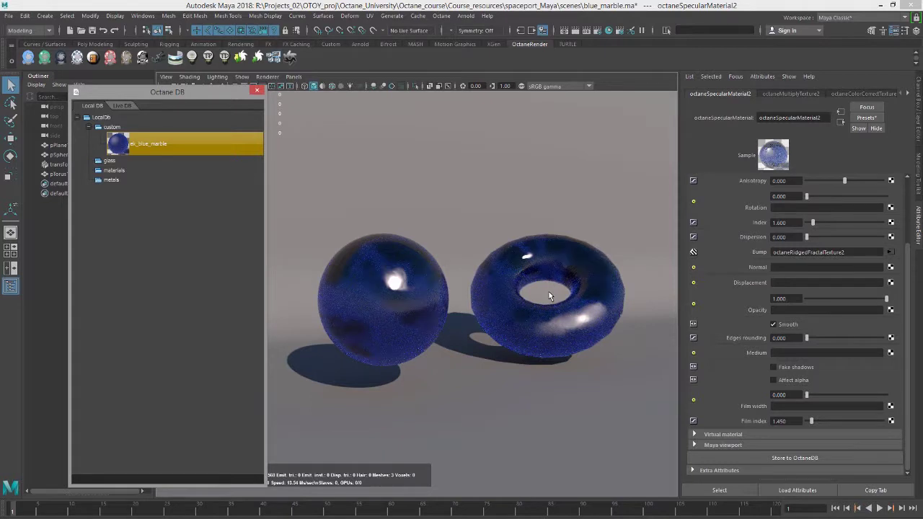
{"action": "left_click", "coordinate": [59, 200]}
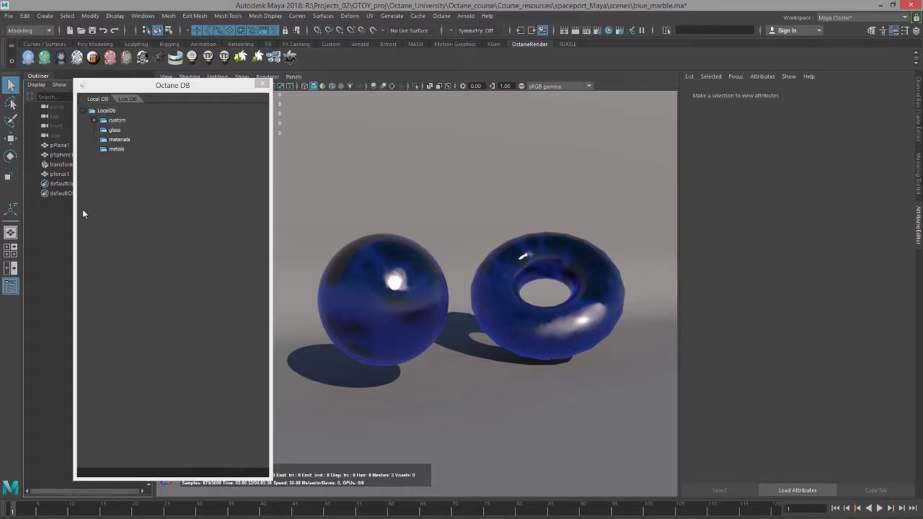
Step: Reopen Octane DB on the Live DB tab and expand Materials > Organic > Wood
{"action": "left_click", "coordinate": [262, 84]}
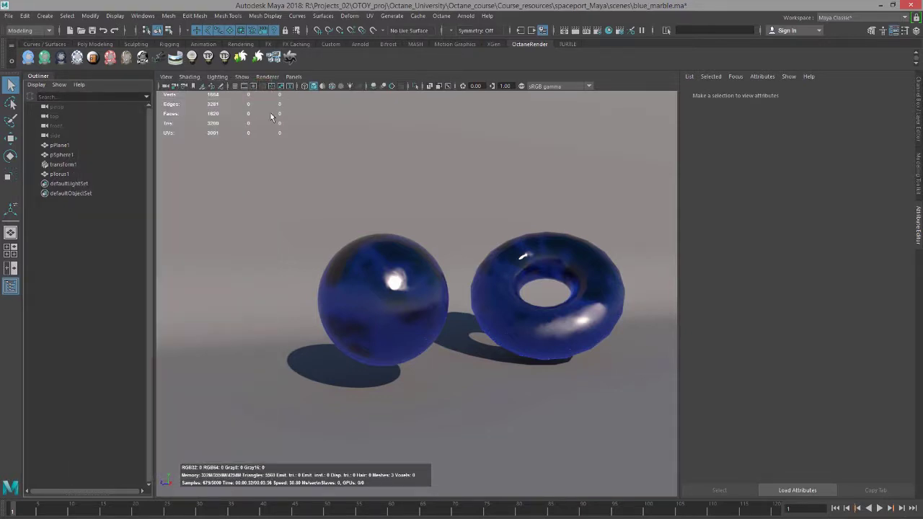
{"action": "left_click", "coordinate": [292, 59]}
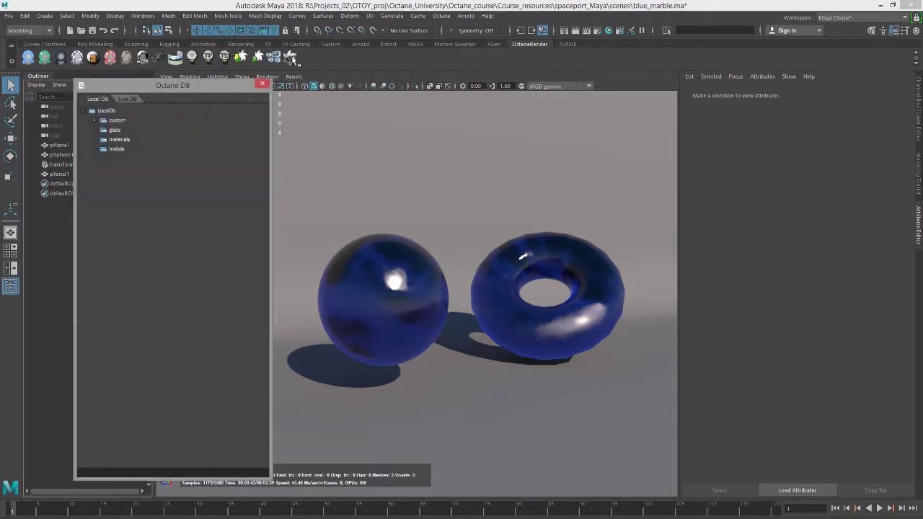
{"action": "left_click", "coordinate": [129, 99]}
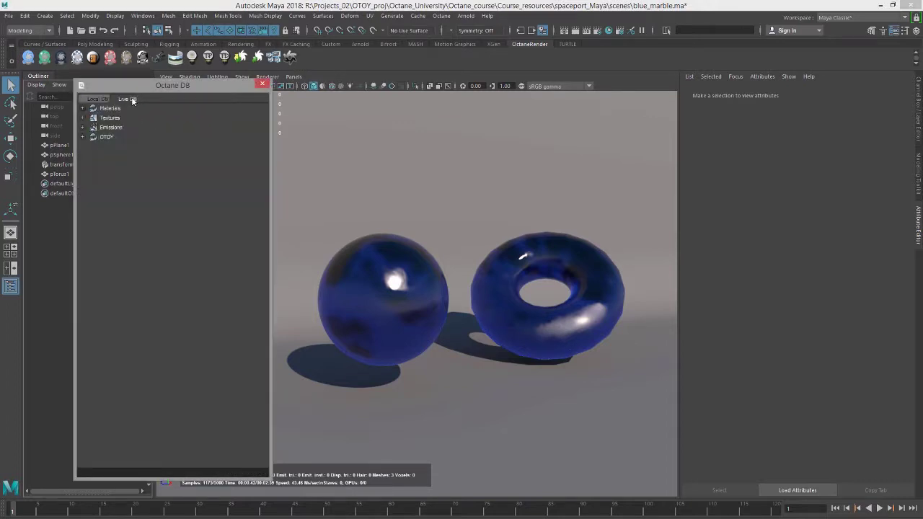
{"action": "left_click", "coordinate": [83, 108]}
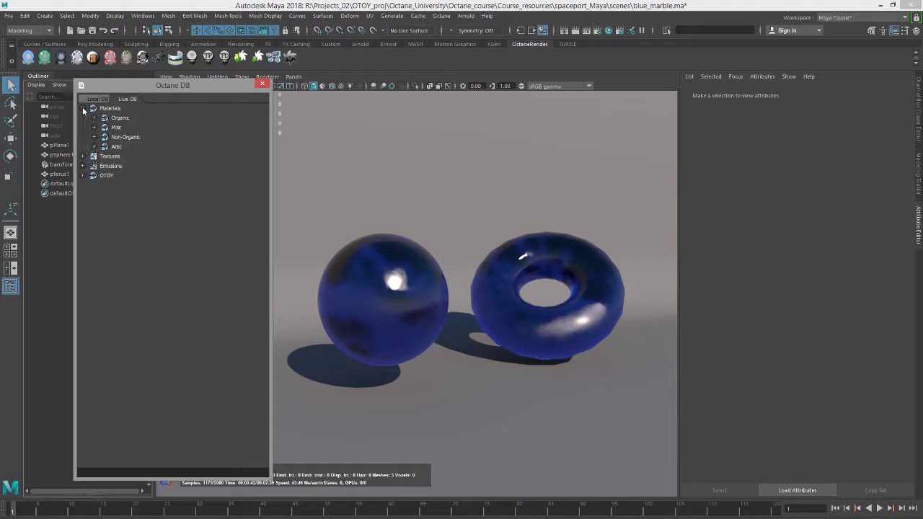
{"action": "left_click", "coordinate": [94, 117]}
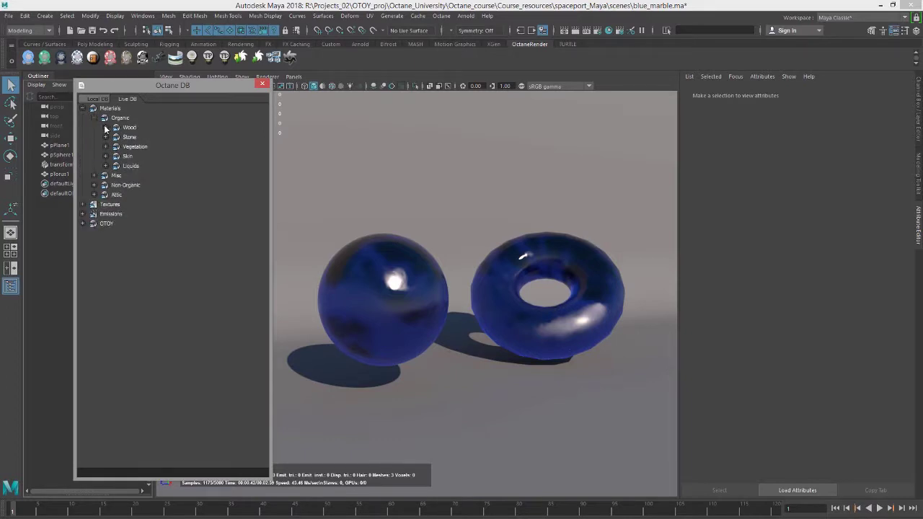
{"action": "left_click", "coordinate": [104, 125]}
Step: Browse the Wood material thumbnails to locate Chestnut Rushmore
{"action": "scroll", "coordinate": [163, 240], "scroll_direction": "down", "scroll_amount": 1}
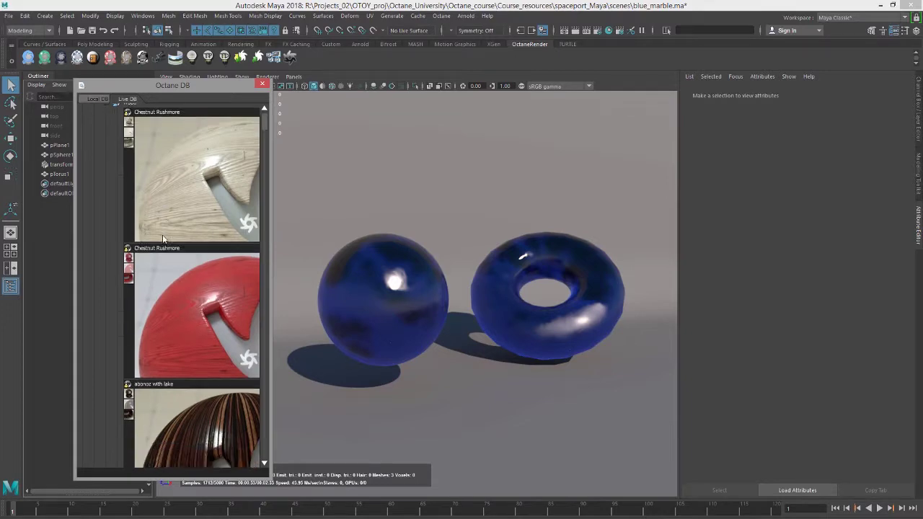
{"action": "scroll", "coordinate": [163, 240], "scroll_direction": "down", "scroll_amount": 8}
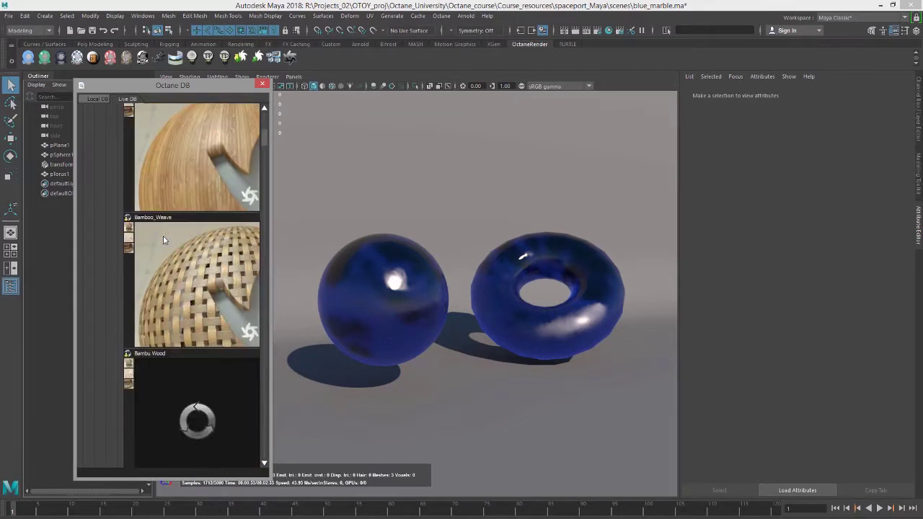
{"action": "scroll", "coordinate": [163, 236], "scroll_direction": "down", "scroll_amount": 6}
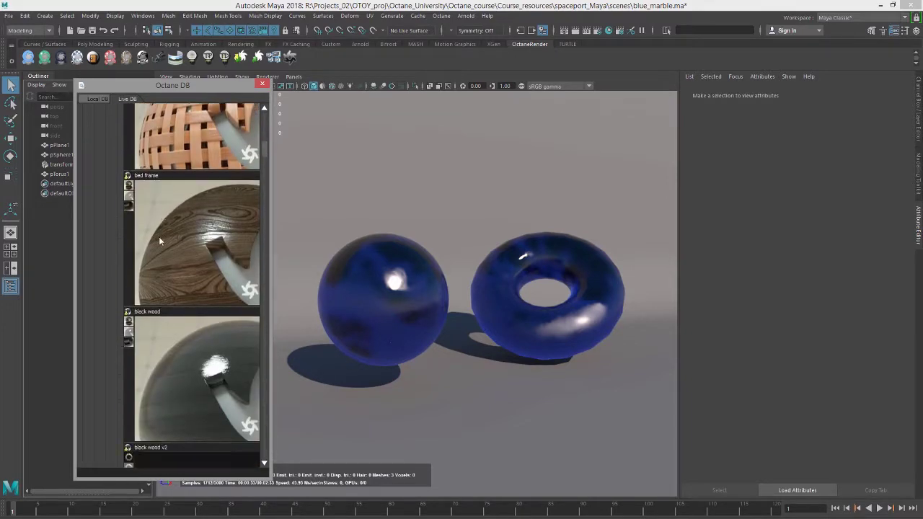
{"action": "scroll", "coordinate": [159, 236], "scroll_direction": "up", "scroll_amount": 7}
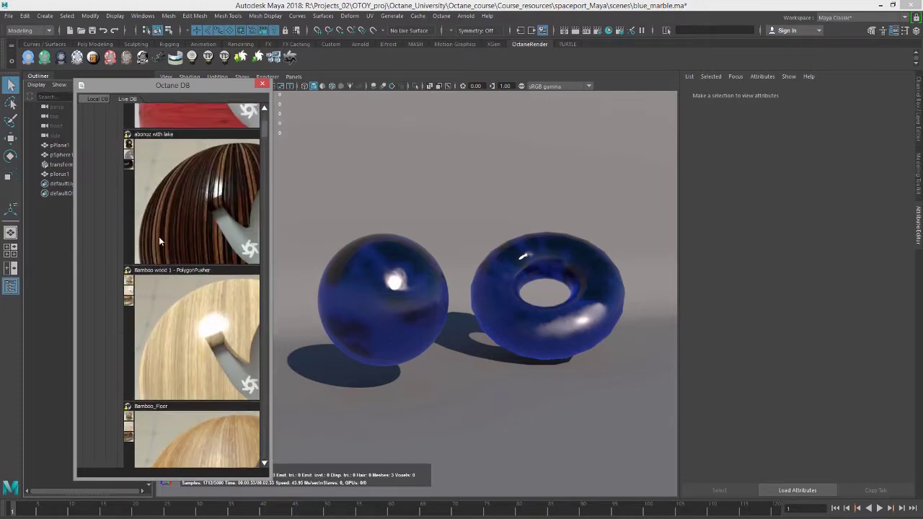
{"action": "scroll", "coordinate": [159, 240], "scroll_direction": "up", "scroll_amount": 4}
{"action": "scroll", "coordinate": [160, 240], "scroll_direction": "down", "scroll_amount": 2}
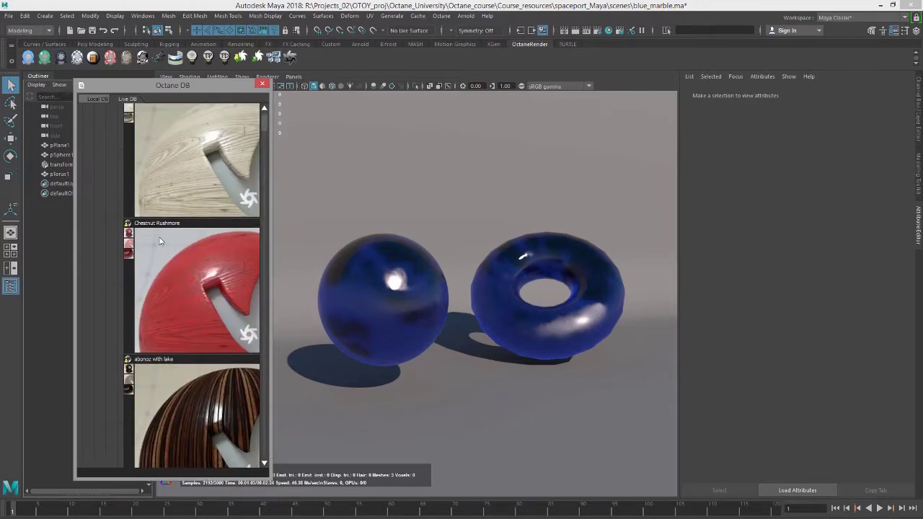
{"action": "scroll", "coordinate": [160, 241], "scroll_direction": "up", "scroll_amount": 2}
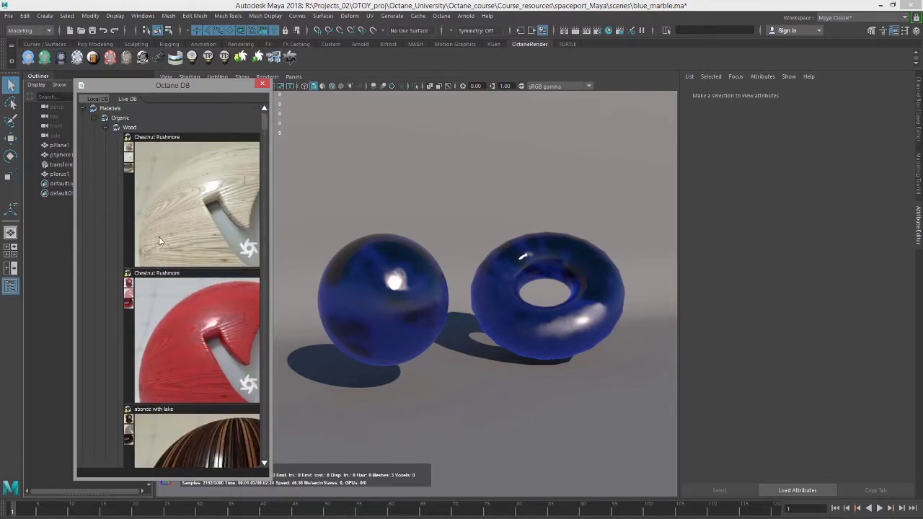
Step: Apply the Chestnut Rushmore wood material from Octane DB to the backdrop plane
{"action": "left_click", "coordinate": [365, 157]}
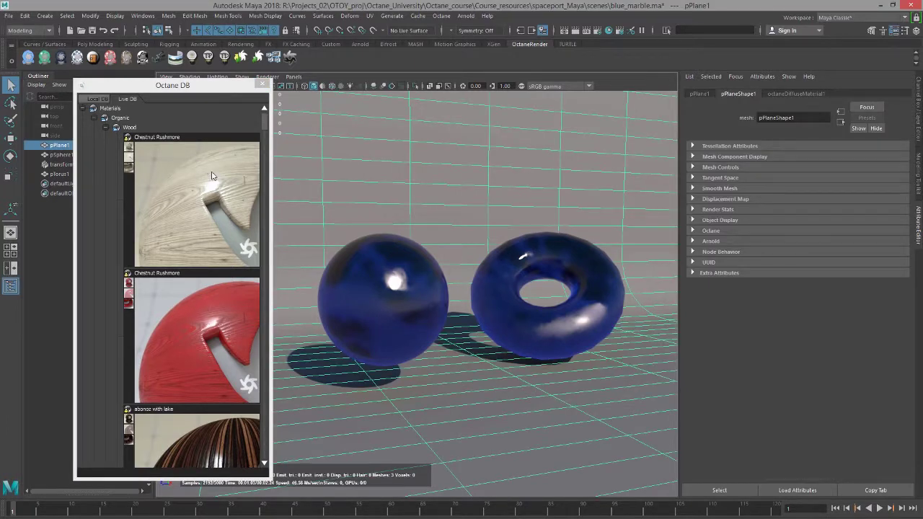
{"action": "left_click", "coordinate": [234, 181]}
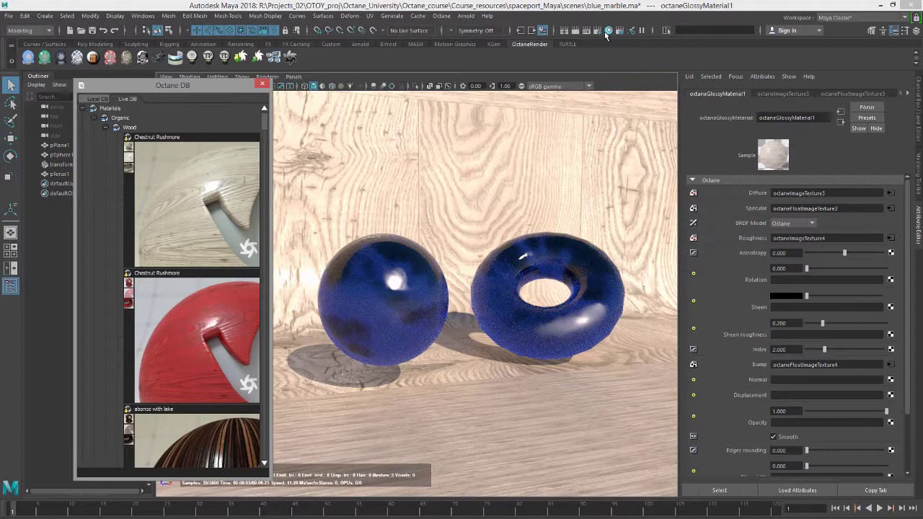
{"action": "left_click", "coordinate": [607, 31]}
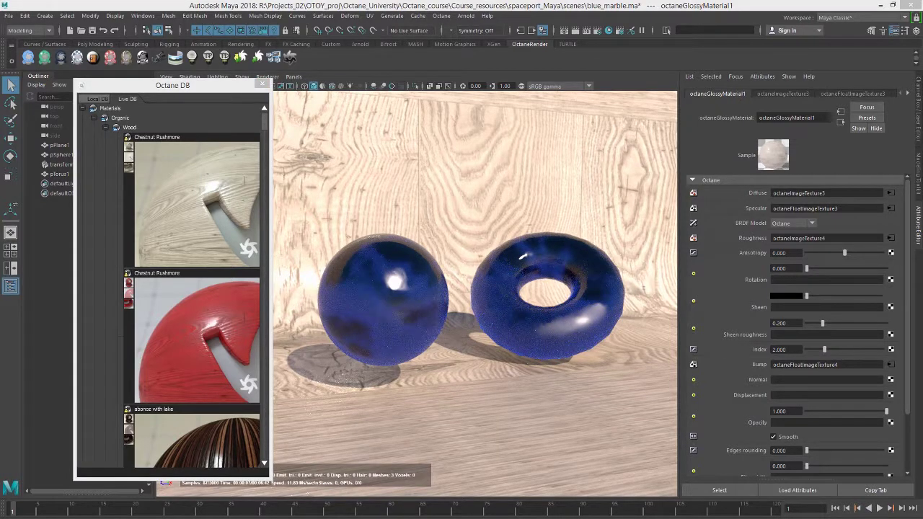
Step: Graph octaneGlossyMaterial1's network in Hypershade and select its octaneImageTexture4 roughness texture
{"action": "left_click", "coordinate": [19, 308]}
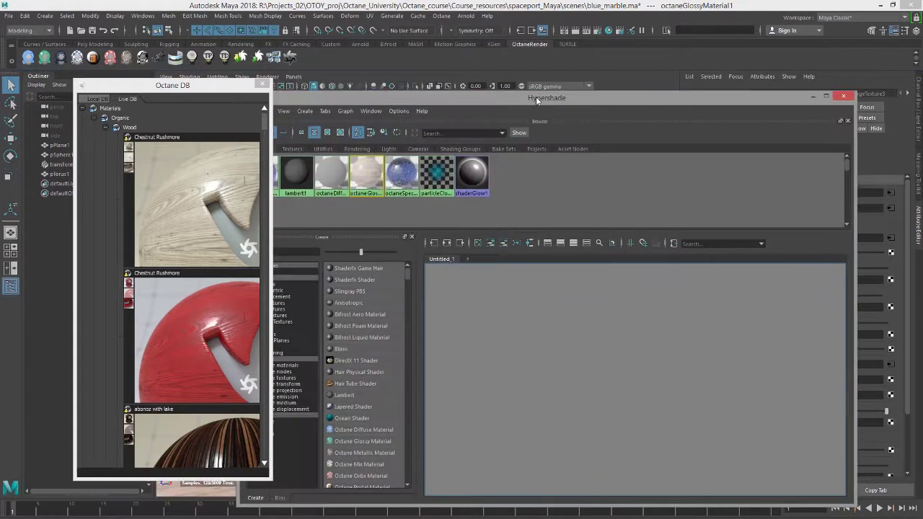
{"action": "left_click_drag", "start_coordinate": [535, 97], "coordinate": [601, 76]}
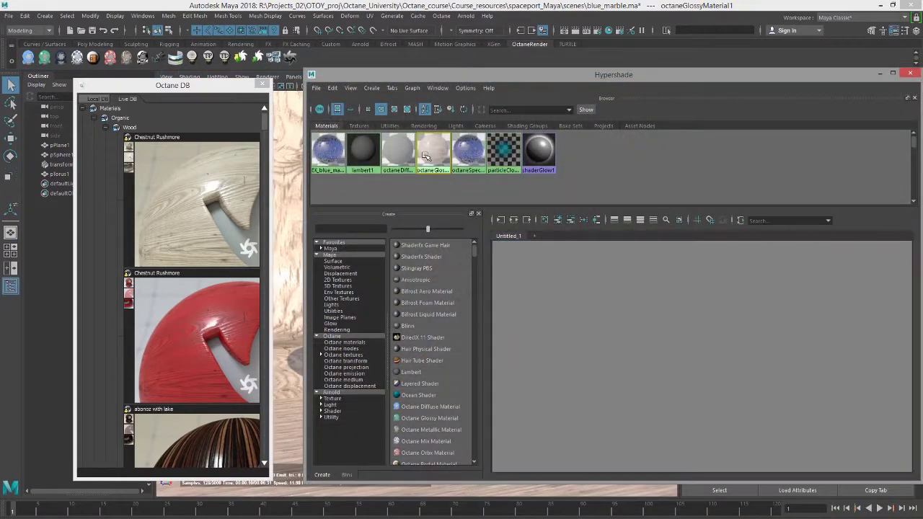
{"action": "left_click", "coordinate": [513, 220]}
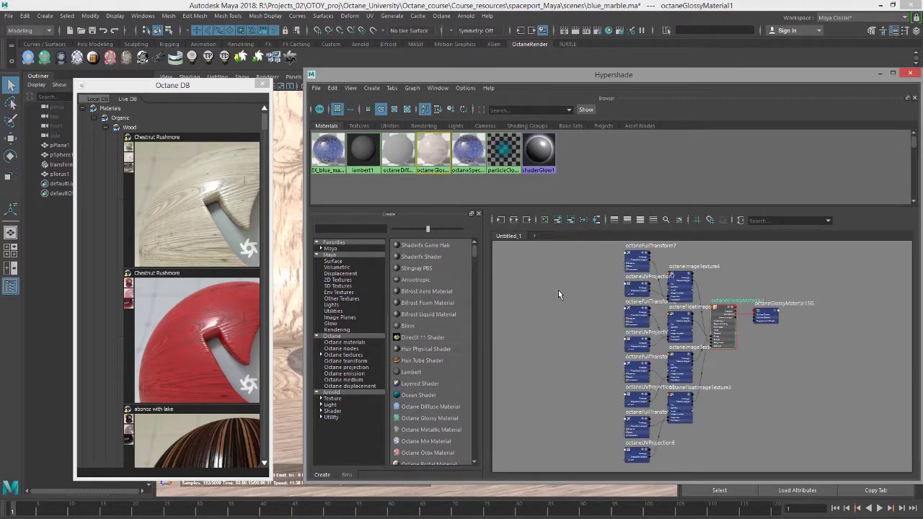
{"action": "scroll", "coordinate": [558, 290], "scroll_direction": "up", "scroll_amount": 5}
{"action": "scroll", "coordinate": [516, 345], "scroll_direction": "up", "scroll_amount": 5}
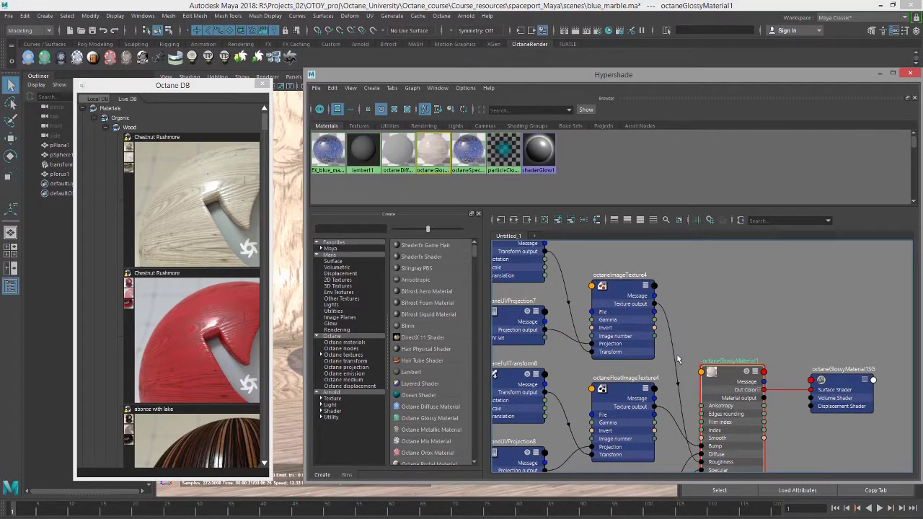
{"action": "middle_click_drag", "start_coordinate": [621, 370], "coordinate": [659, 376], "text": "alt"}
{"action": "left_click", "coordinate": [658, 292]}
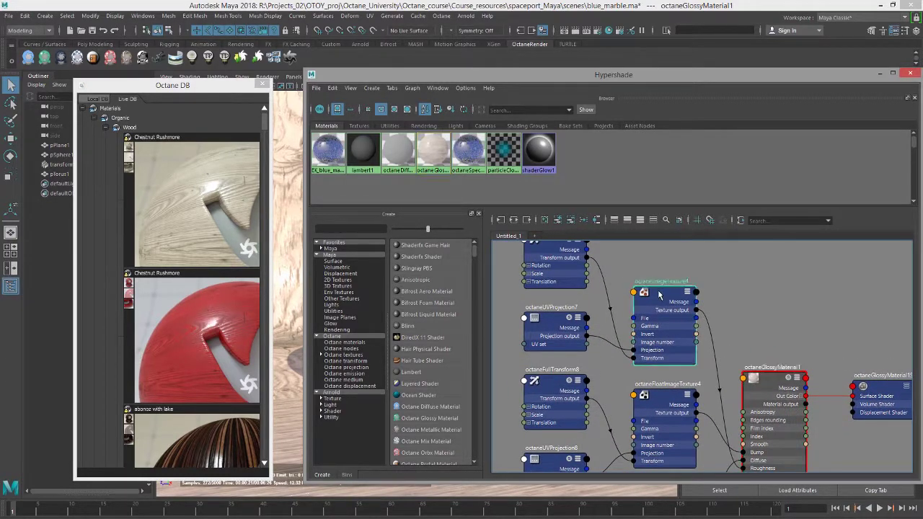
{"action": "left_click_drag", "start_coordinate": [618, 75], "coordinate": [377, 82]}
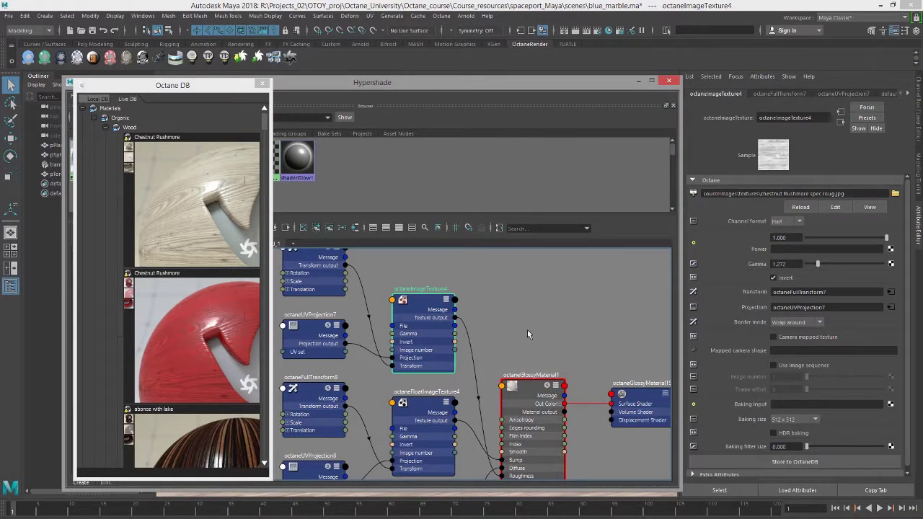
{"action": "left_click", "coordinate": [669, 81]}
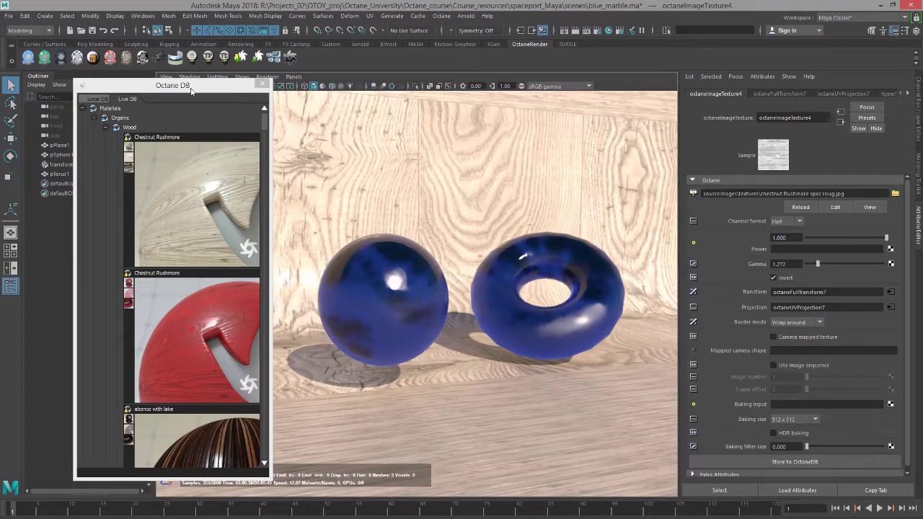
Step: Store the sphere's EK_blue_marble material to Live DB under /Materials/Non-Organic/Glass
{"action": "mouse_move", "coordinate": [191, 89]}
{"action": "left_mouse_down"}
{"action": "mouse_move", "coordinate": [252, 88]}
{"action": "mouse_move", "coordinate": [202, 88]}
{"action": "left_mouse_up"}
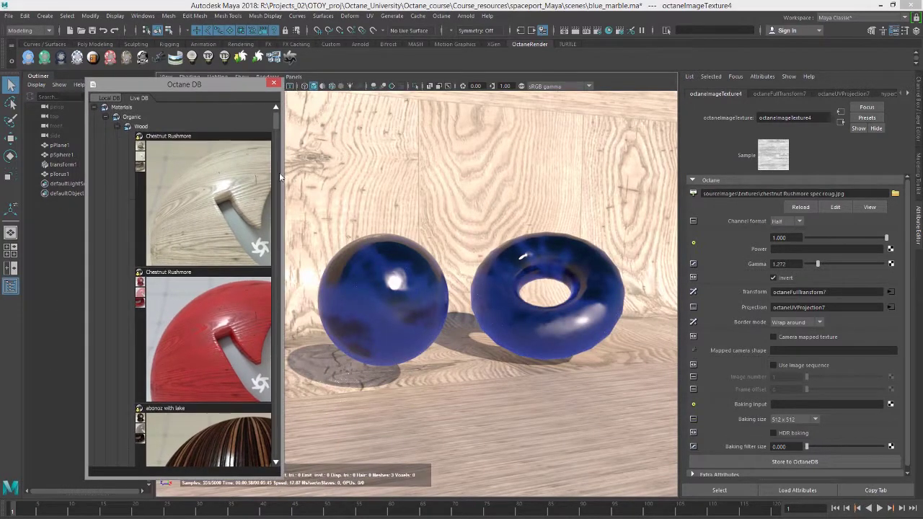
{"action": "left_click", "coordinate": [385, 279]}
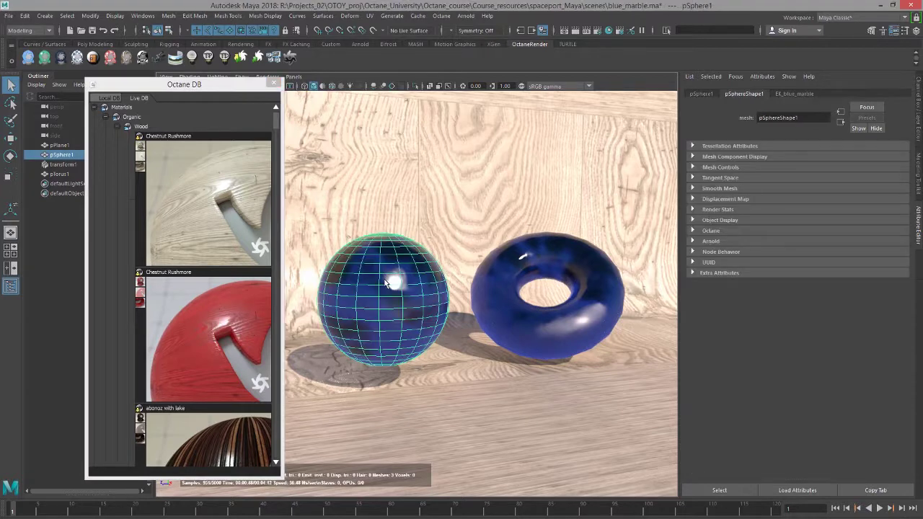
{"action": "left_click", "coordinate": [794, 94]}
{"action": "scroll", "coordinate": [753, 435], "scroll_direction": "down", "scroll_amount": 1}
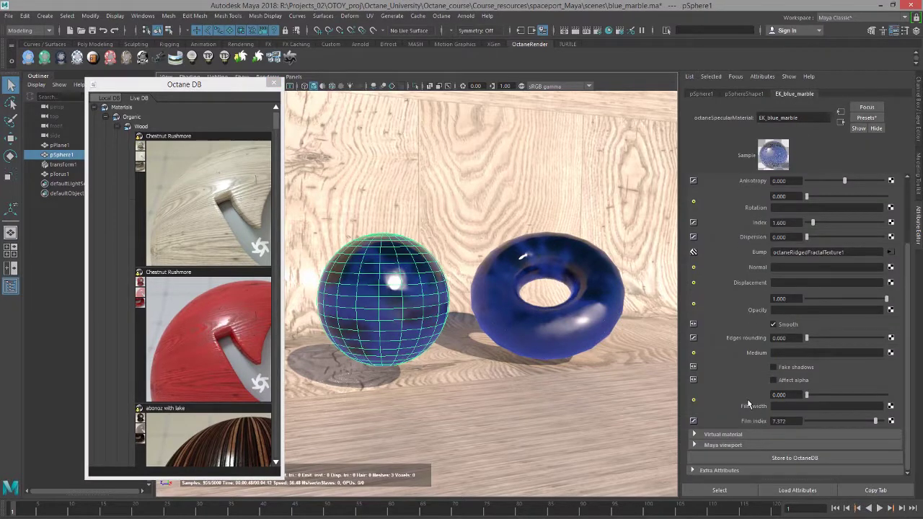
{"action": "left_click", "coordinate": [792, 458]}
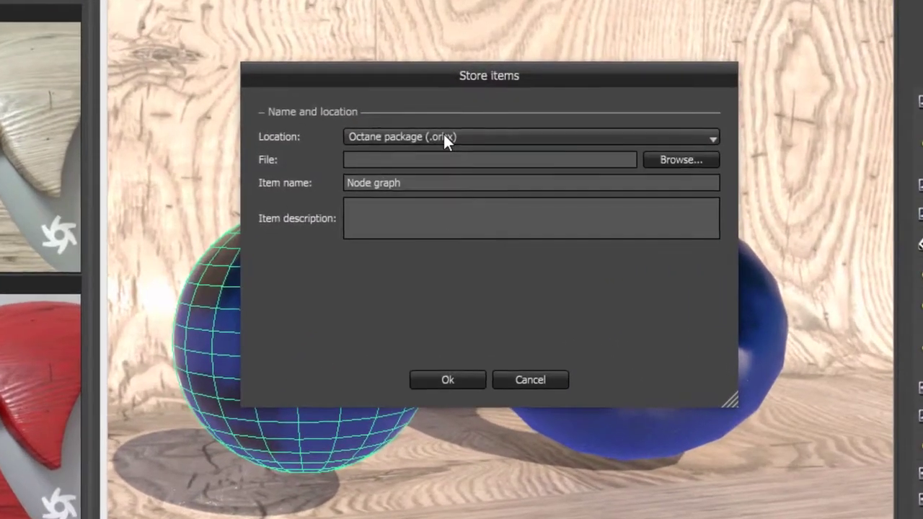
{"action": "left_click", "coordinate": [452, 198]}
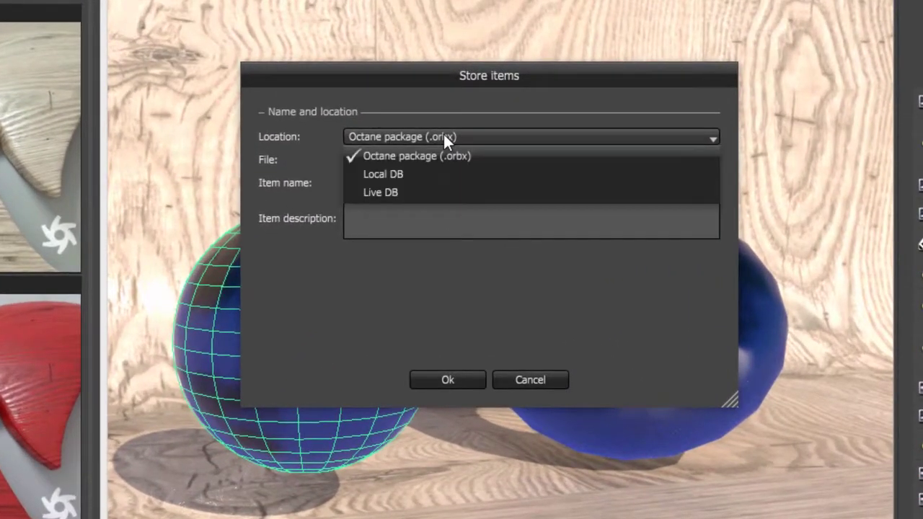
{"action": "left_click", "coordinate": [443, 190]}
{"action": "left_click", "coordinate": [473, 165]}
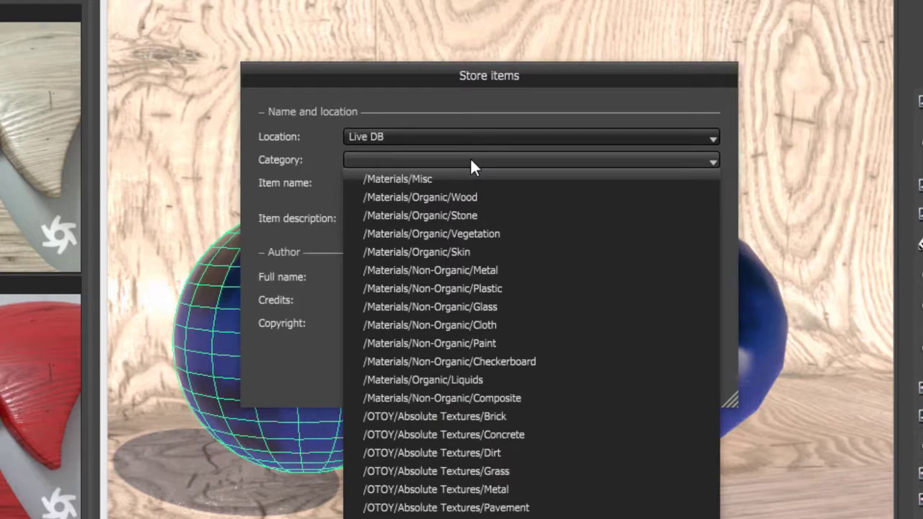
{"action": "left_click", "coordinate": [502, 307]}
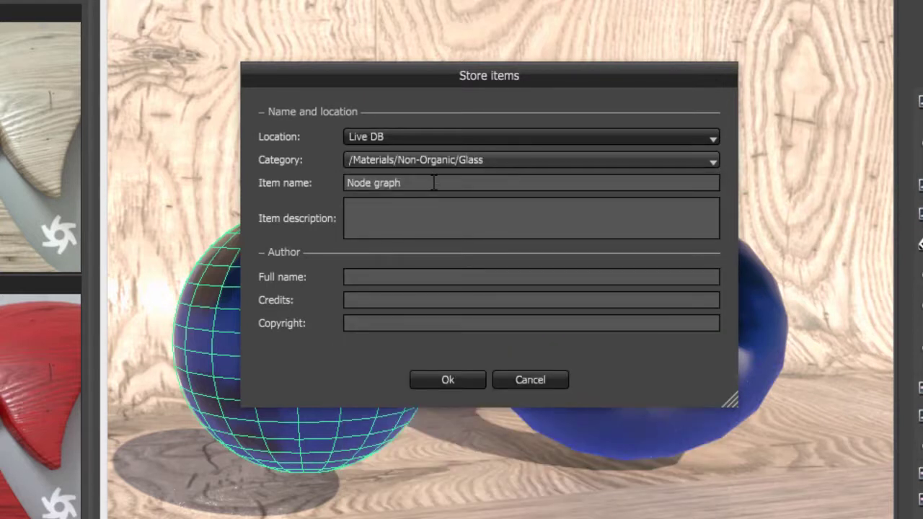
Step: Name the item EK_blue_marble with description 'basic procedural glass marble'
{"action": "left_click_drag", "start_coordinate": [434, 182], "coordinate": [317, 181]}
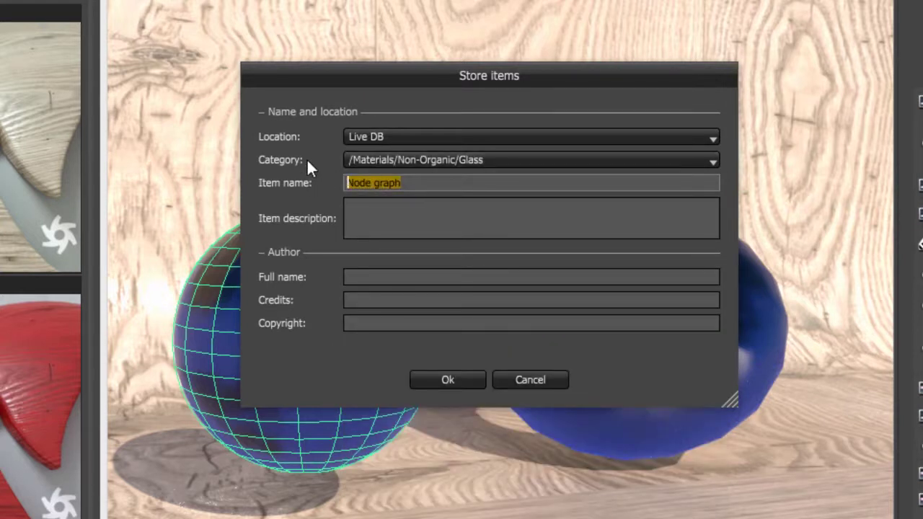
{"action": "type", "text": "EK"}
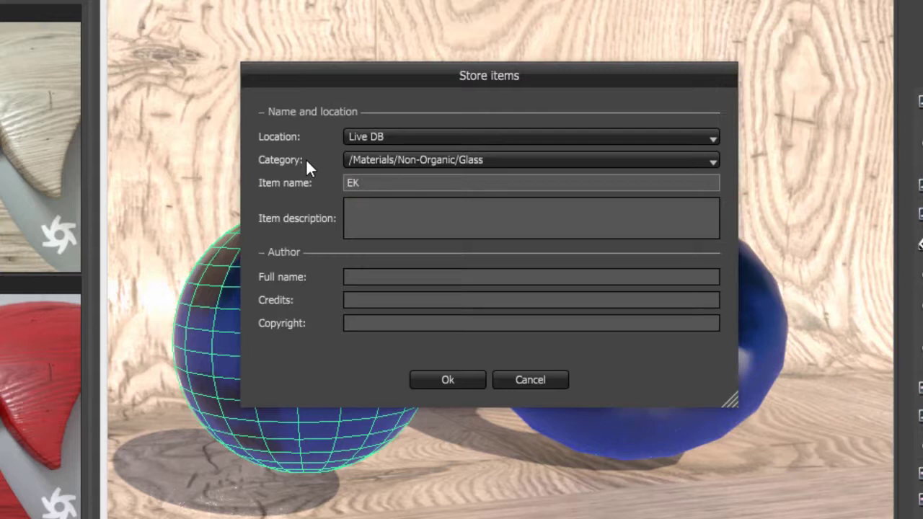
{"action": "type", "text": "_blue_marble"}
{"action": "left_click_drag", "start_coordinate": [359, 183], "coordinate": [303, 186]}
{"action": "left_click", "coordinate": [426, 206]}
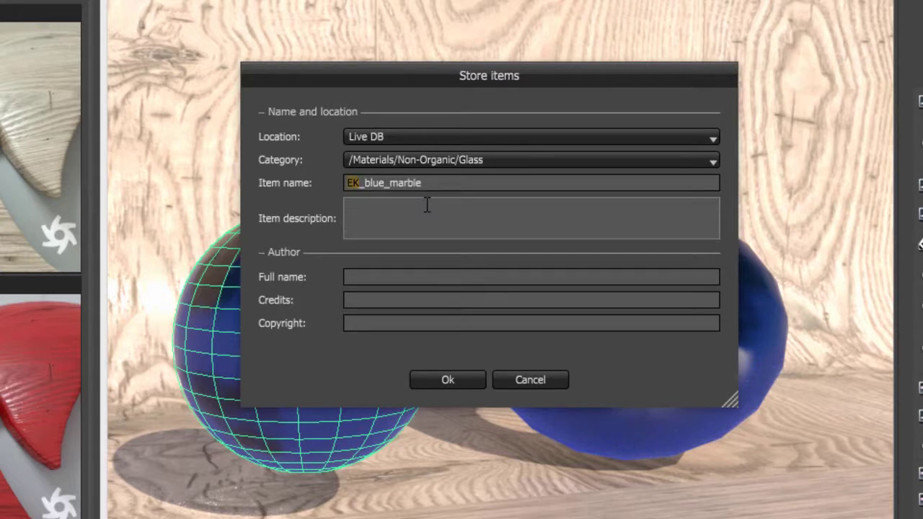
{"action": "type", "text": "basic procedural glas s marble"}
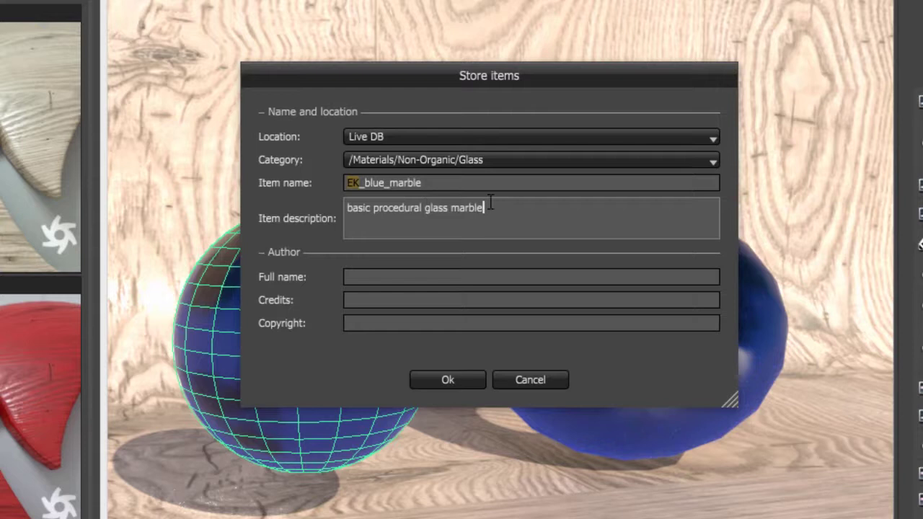
Step: Fill in the author's full name and credits, capitalising the surname
{"action": "left_click", "coordinate": [418, 279]}
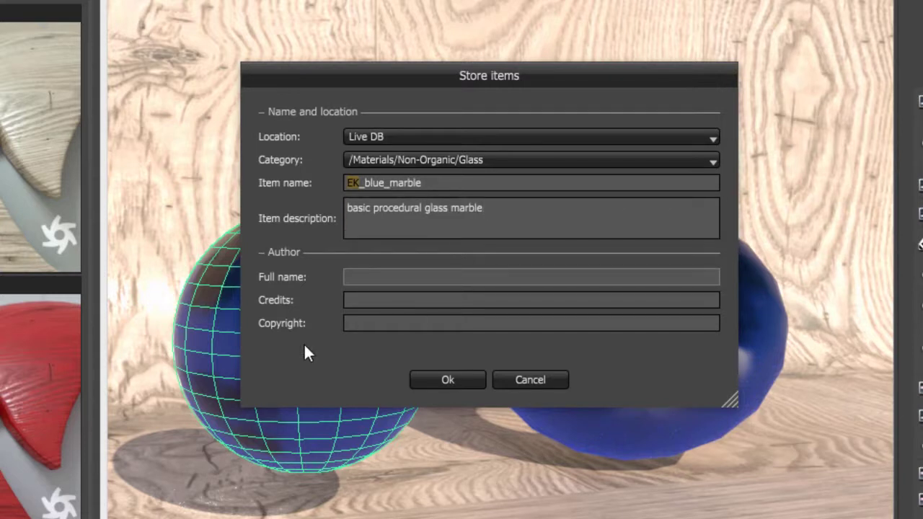
{"action": "type", "text": "Eric Keller"}
{"action": "left_click", "coordinate": [374, 297]}
{"action": "type", "text": "Er"}
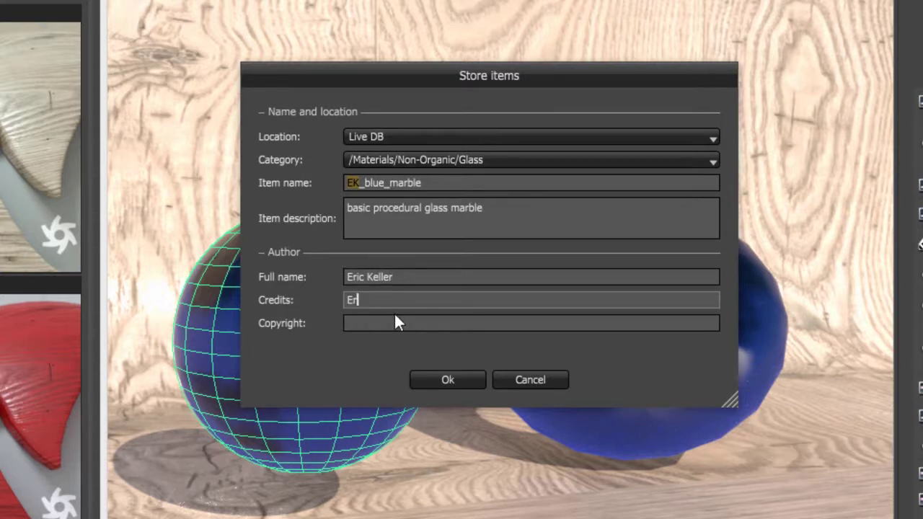
{"action": "type", "text": "ic keller"}
{"action": "left_click", "coordinate": [374, 298]}
{"action": "key", "text": "BackSpace"}
{"action": "type", "text": "K"}
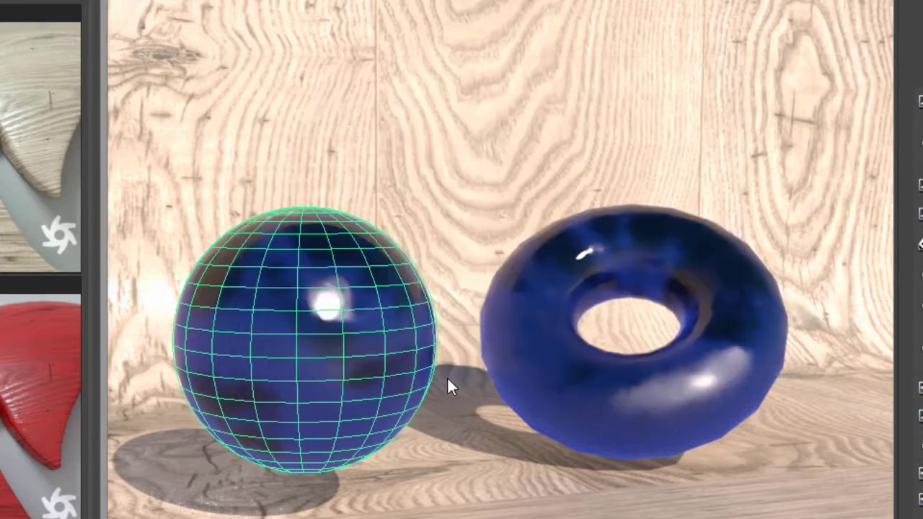
Step: Upload EK_blue_marble and browse Live DB's Non-Organic > Glass materials to find it listed
{"action": "left_click", "coordinate": [447, 380]}
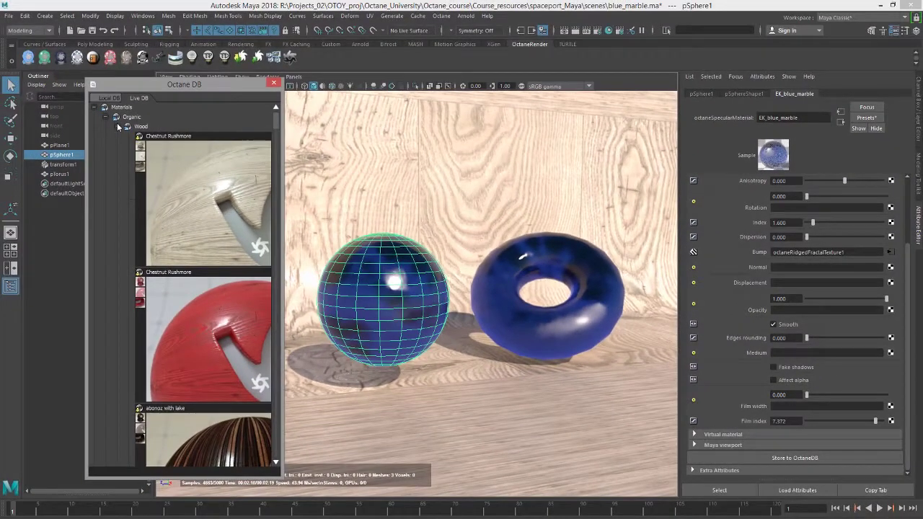
{"action": "left_click", "coordinate": [119, 127]}
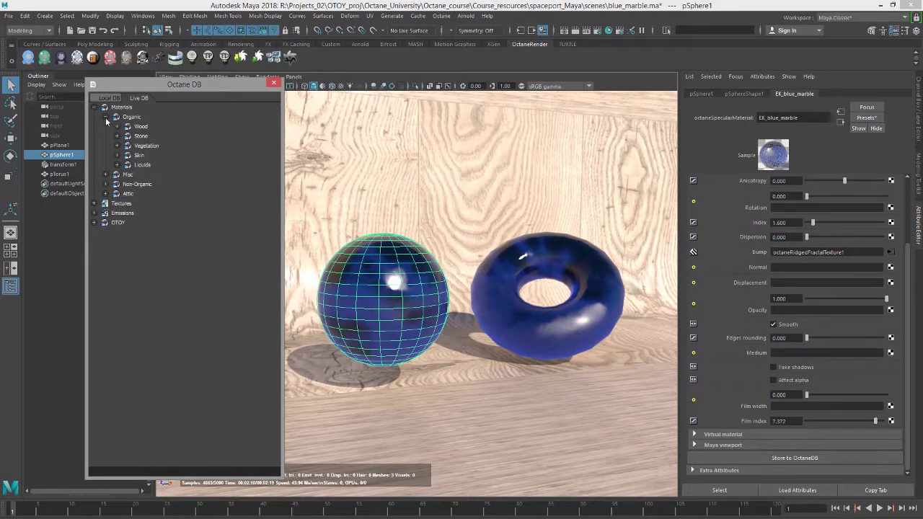
{"action": "left_click", "coordinate": [106, 184]}
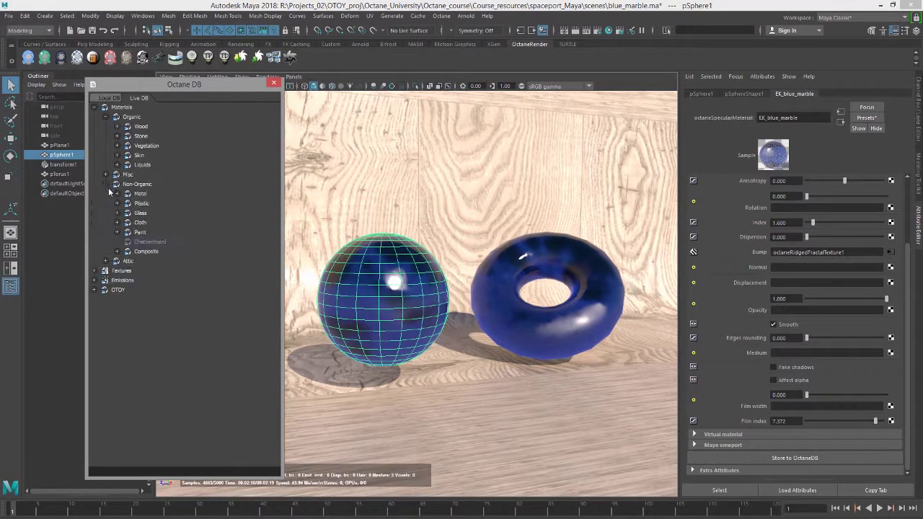
{"action": "left_click", "coordinate": [117, 214]}
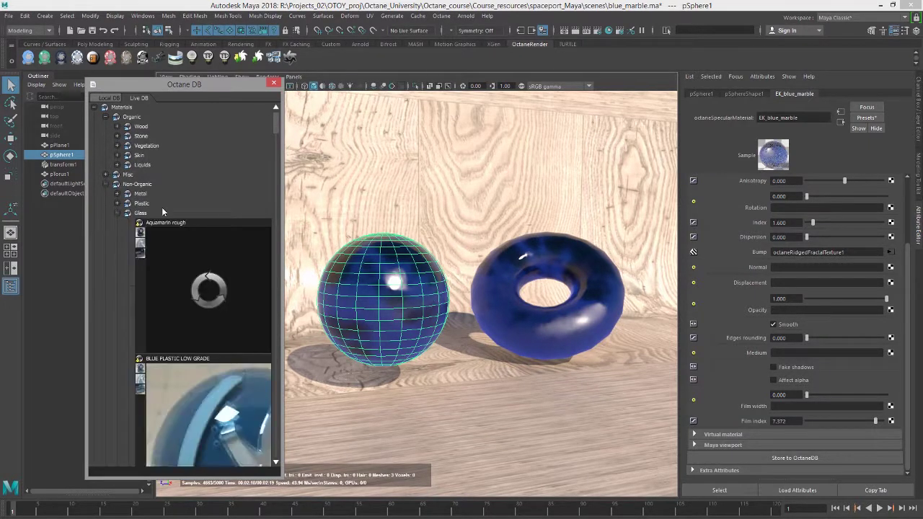
{"action": "scroll", "coordinate": [261, 171], "scroll_direction": "down", "scroll_amount": 10}
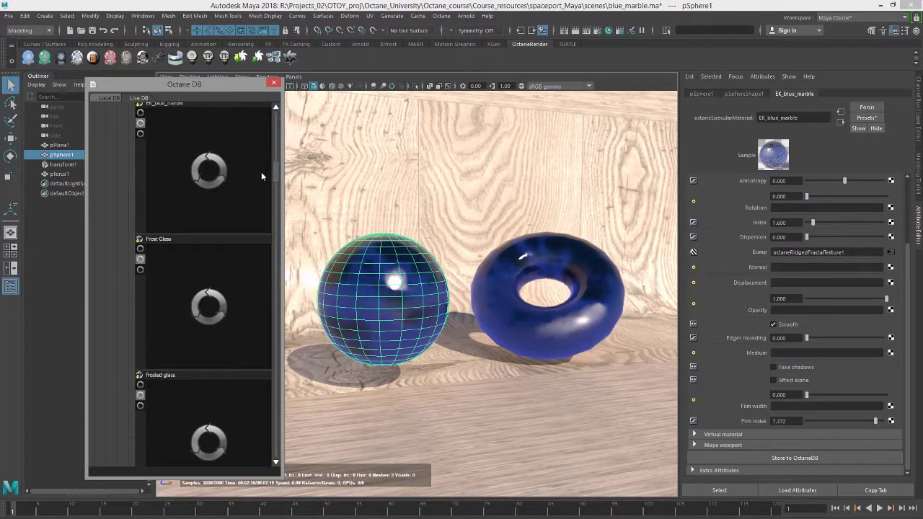
{"action": "scroll", "coordinate": [263, 173], "scroll_direction": "up", "scroll_amount": 3}
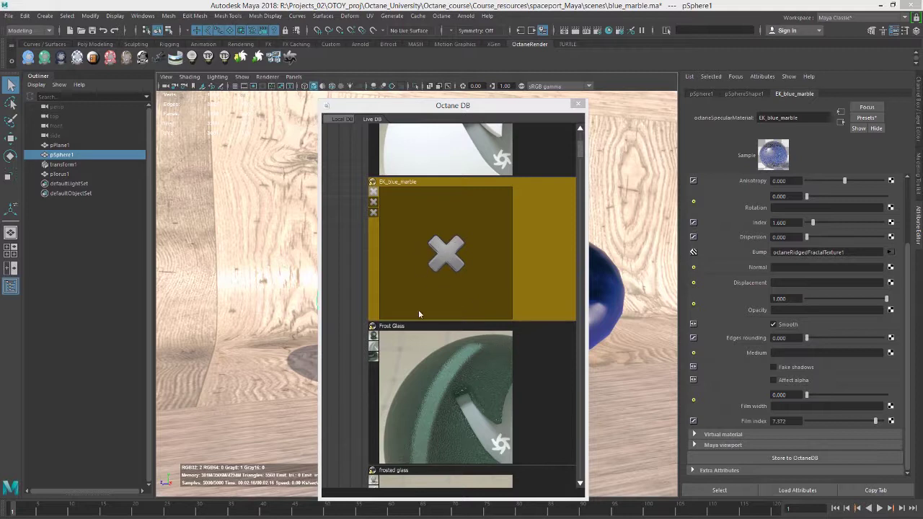
{"action": "left_click", "coordinate": [581, 152]}
{"action": "left_click_drag", "start_coordinate": [580, 151], "coordinate": [483, 155]}
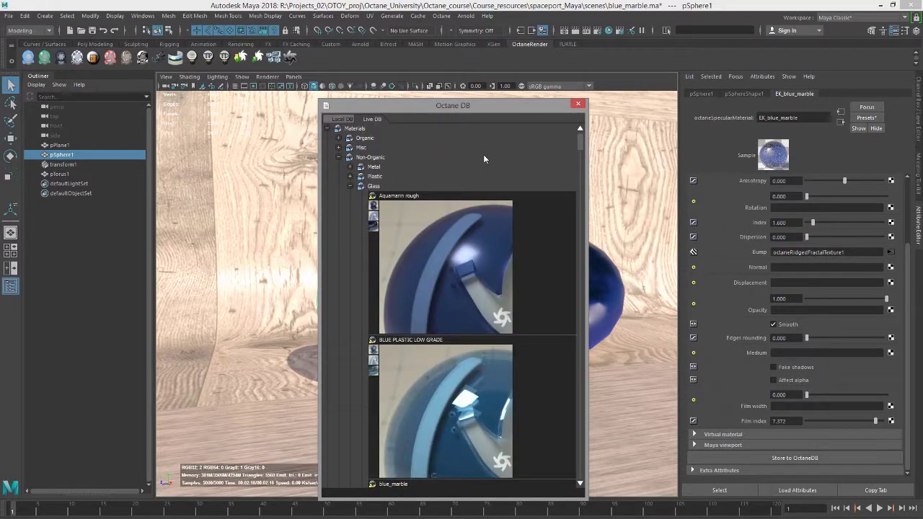